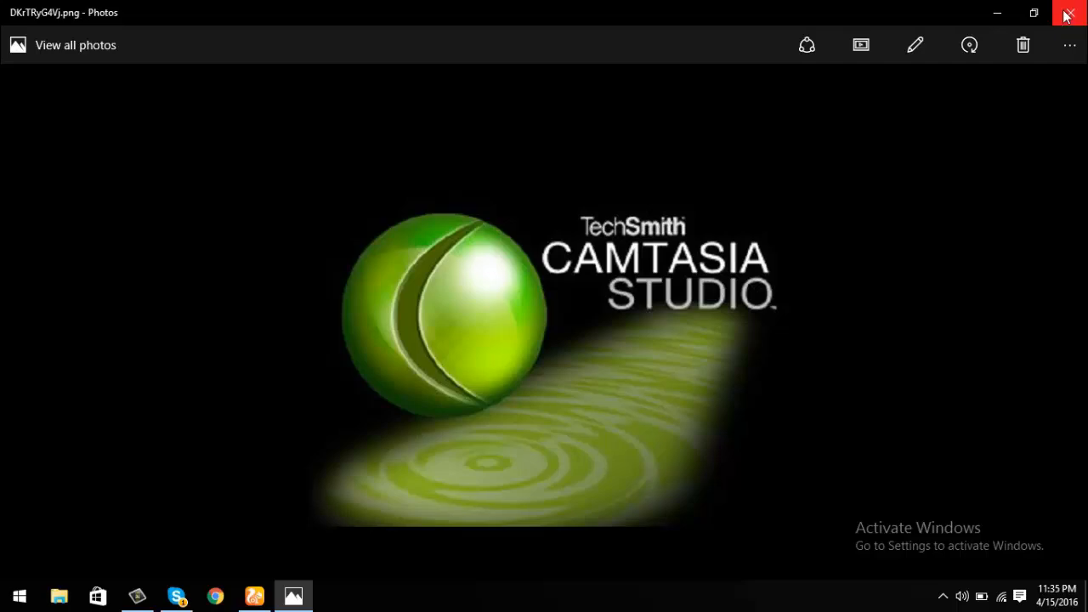
Close the open picture in the photo viewer and refresh the desktop
left_click(1067, 15)
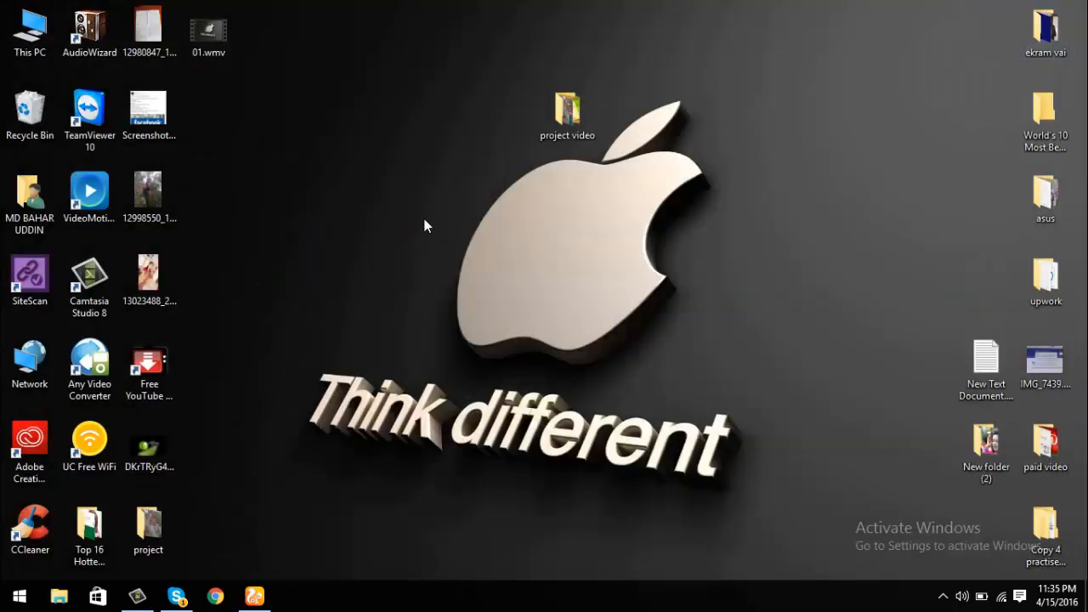
right_click(427, 184)
left_click(472, 229)
right_click(460, 204)
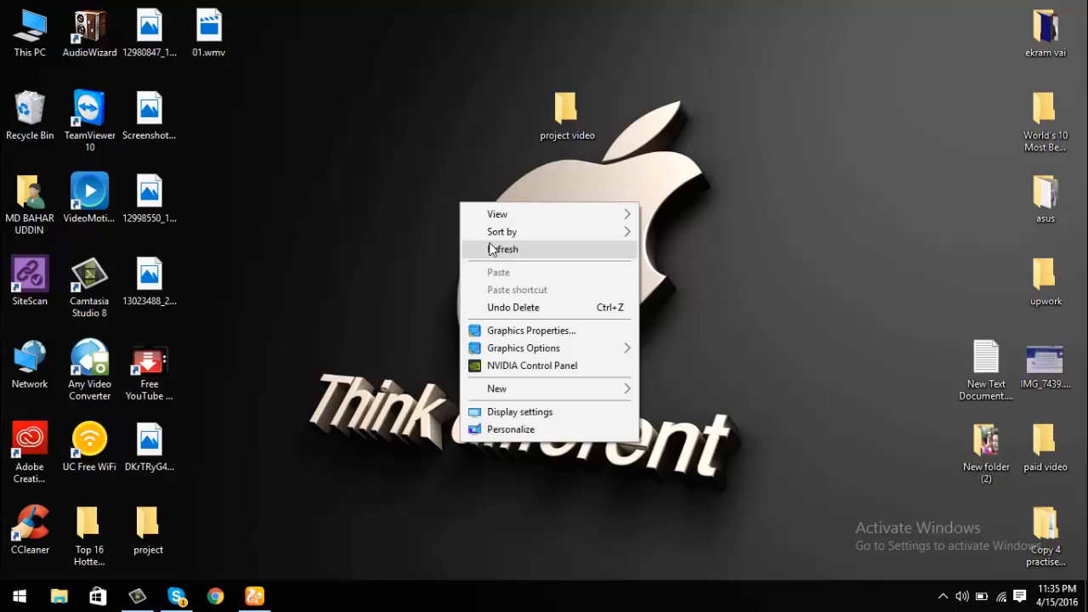
left_click(488, 248)
Open Camtasia Studio and start a new project without saving the changes to Untitled.camproj
double_click(76, 279)
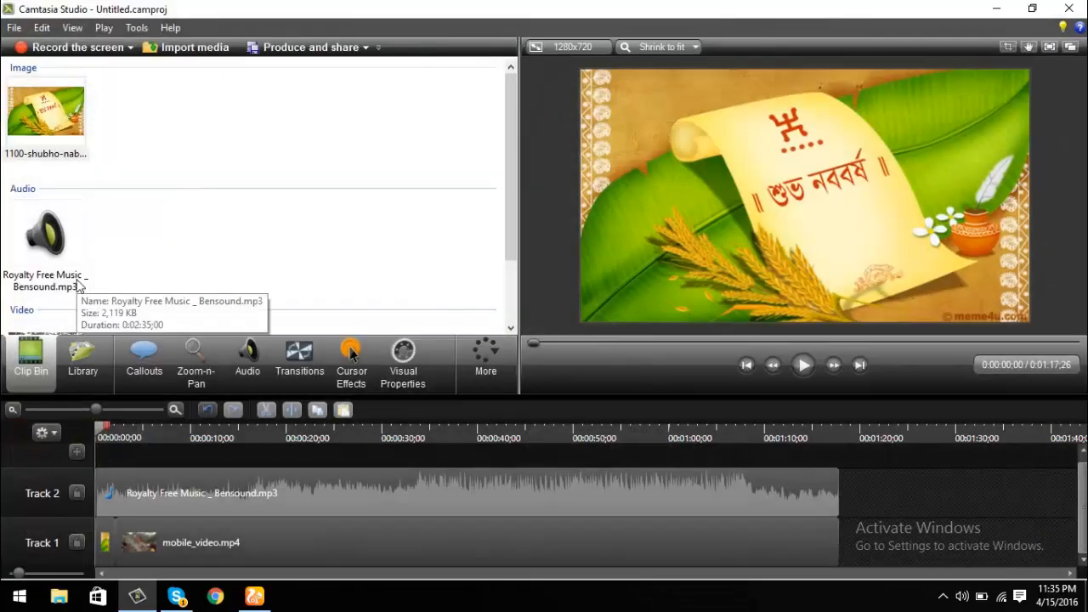
left_click(13, 27)
left_click(56, 48)
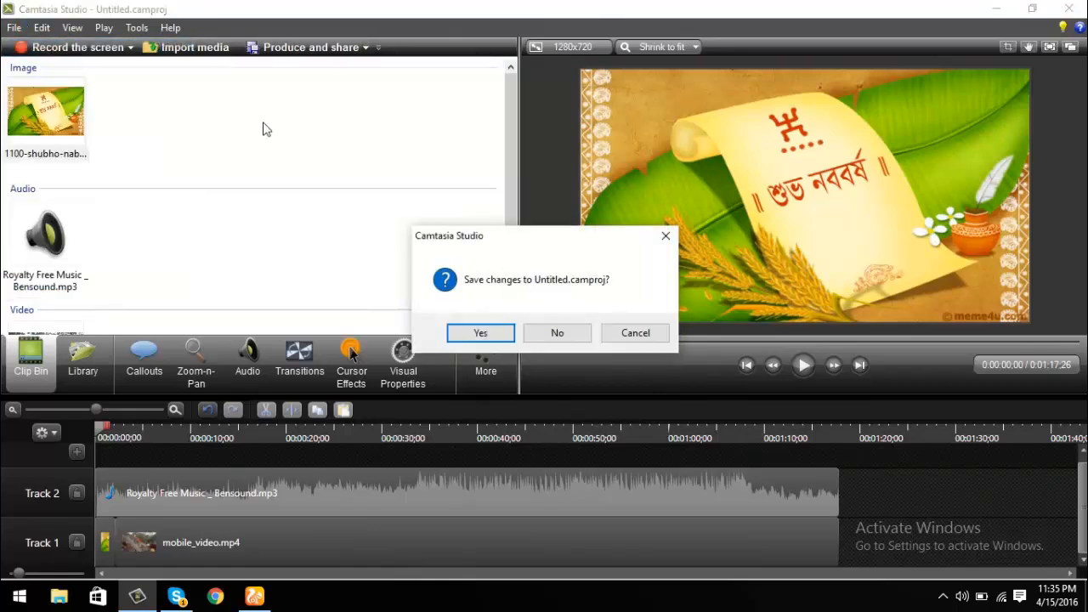
left_click(536, 333)
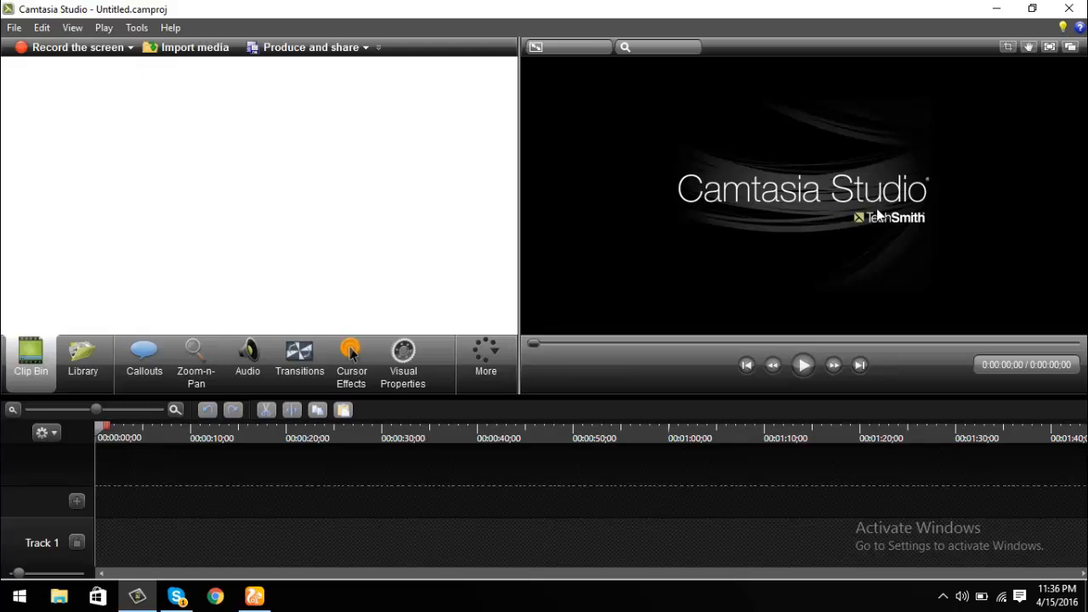
Add a second track to the timeline and import mobile_video.mp4 from the project video folder
left_click(78, 501)
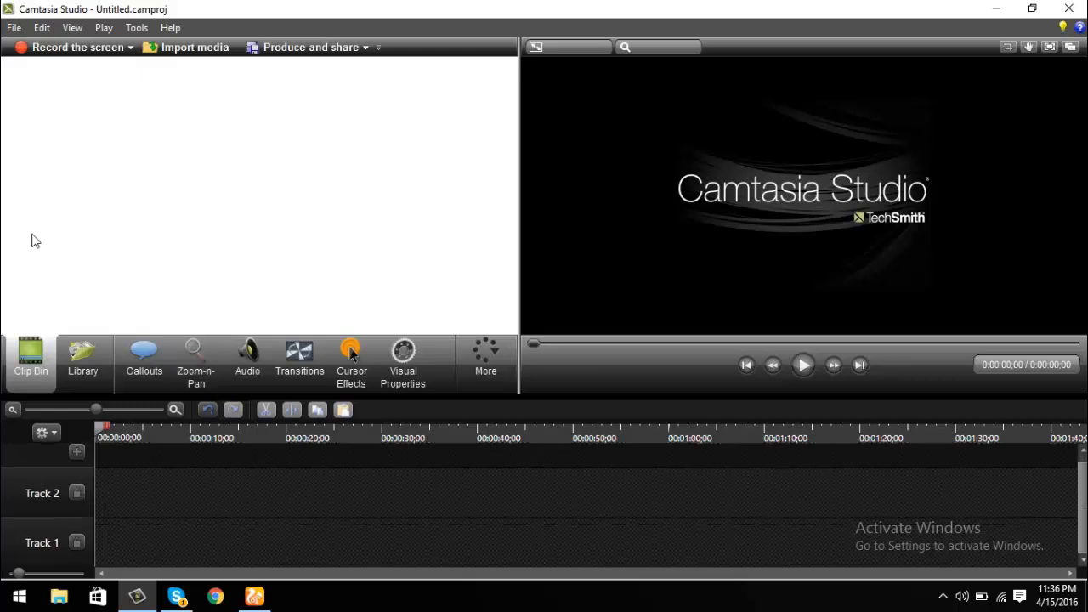
left_click(187, 53)
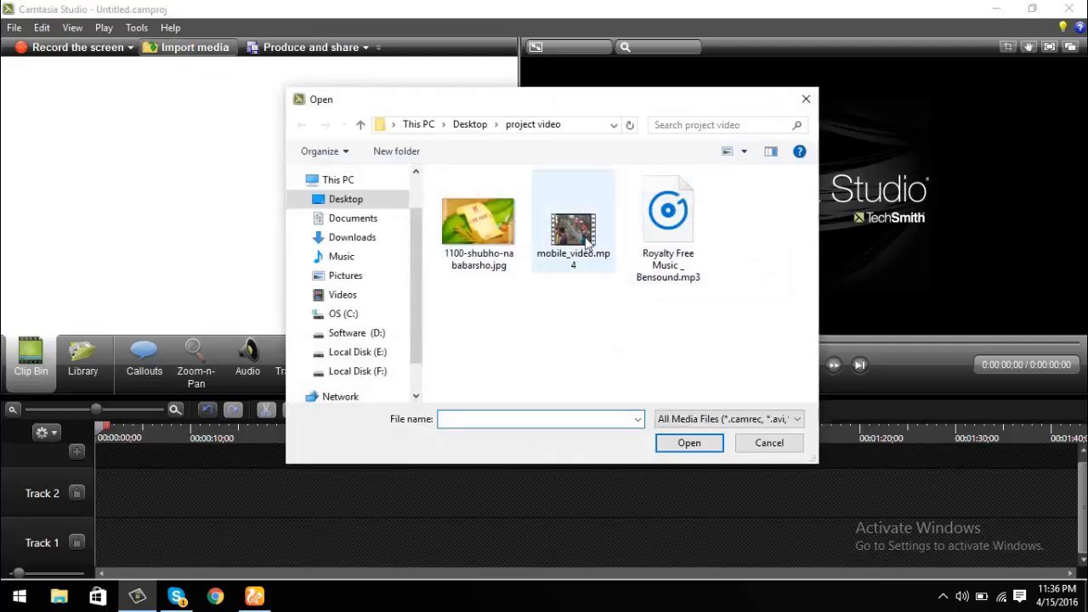
left_click(587, 242)
left_click(702, 444)
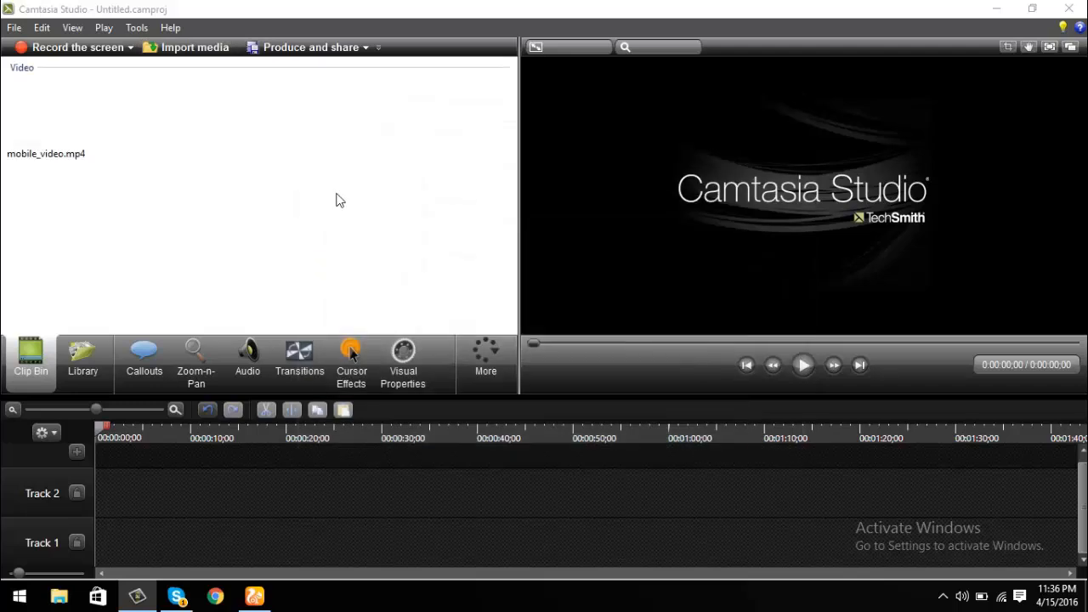
Place mobile_video.mp4 on Track 1 and set the editing dimensions to 1280 x 720, YouTube & Screencast (16:9)
left_click(51, 119)
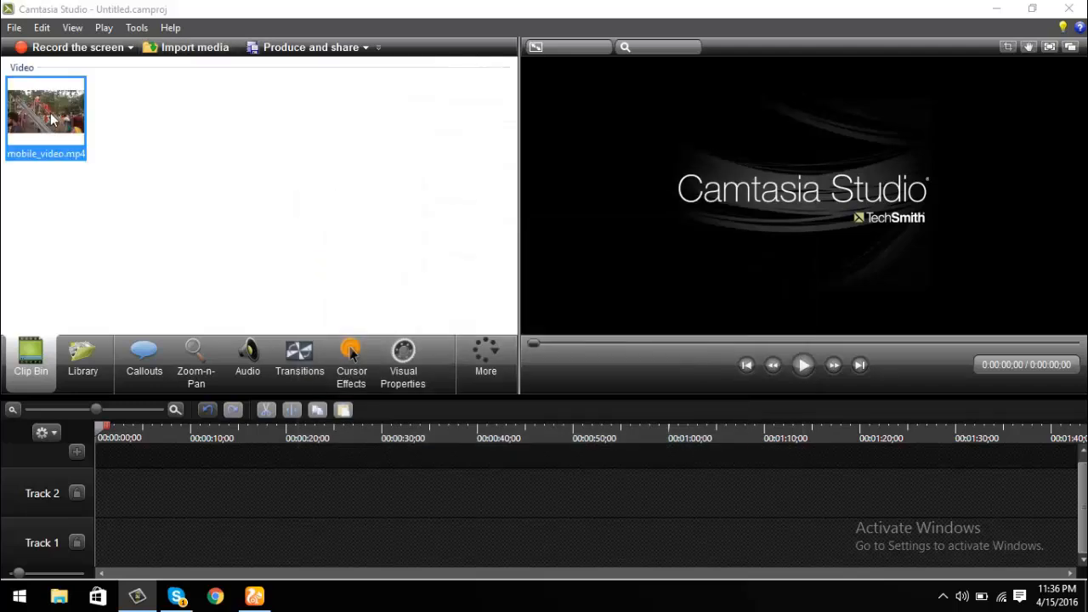
left_click_drag(51, 119, 144, 524)
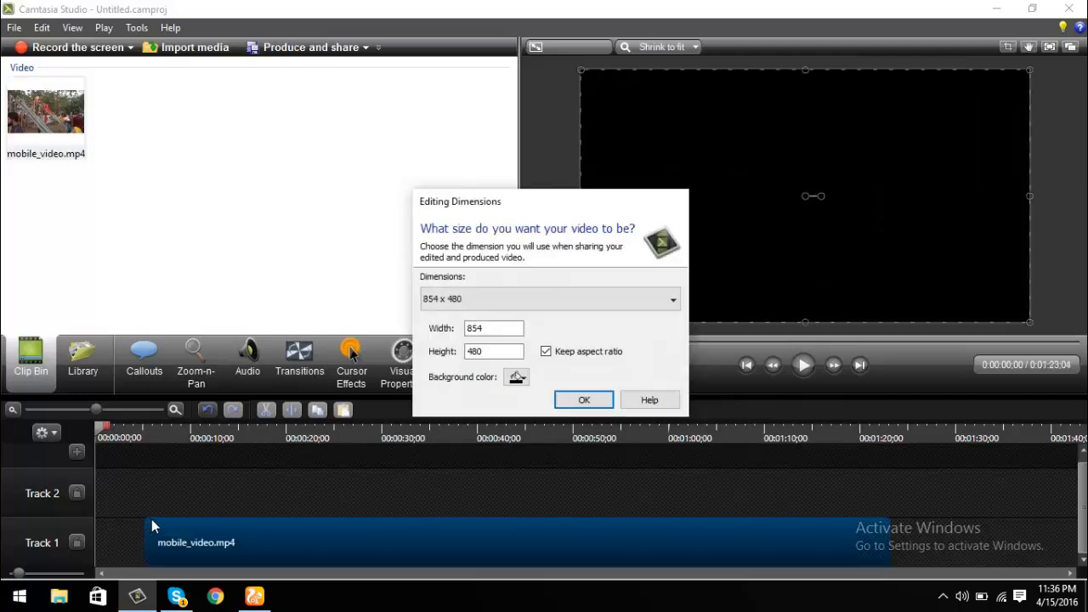
left_click(586, 304)
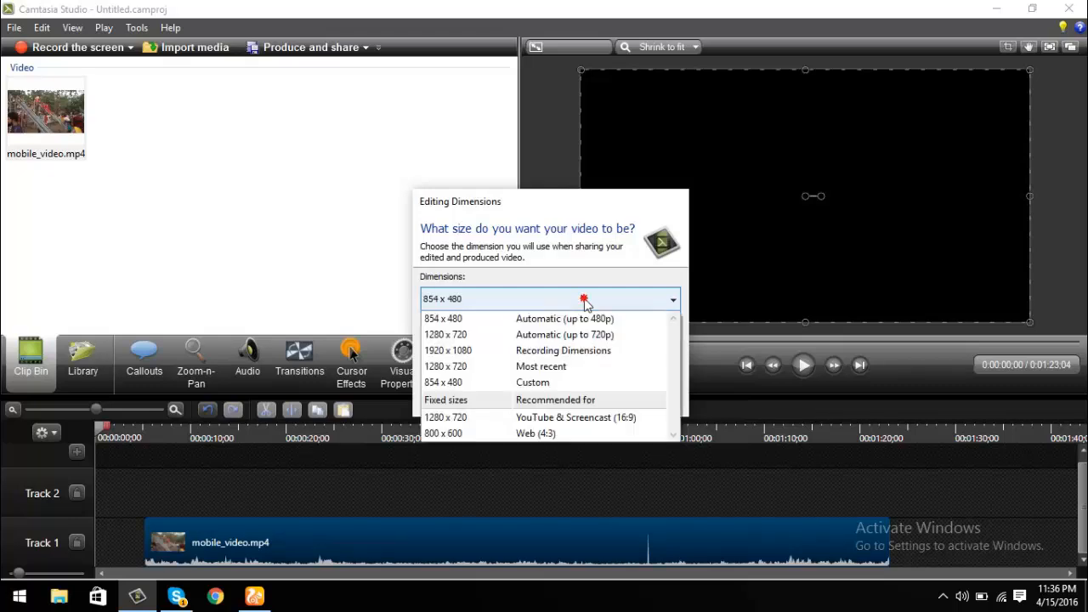
left_click(561, 419)
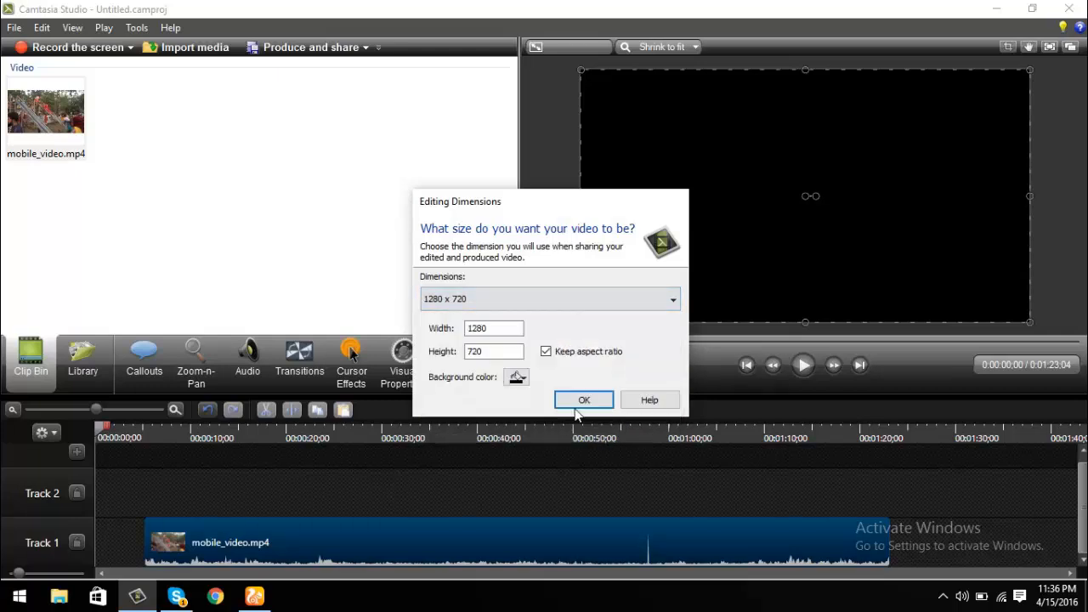
left_click(519, 378)
left_click(519, 377)
left_click(519, 377)
left_click(526, 384)
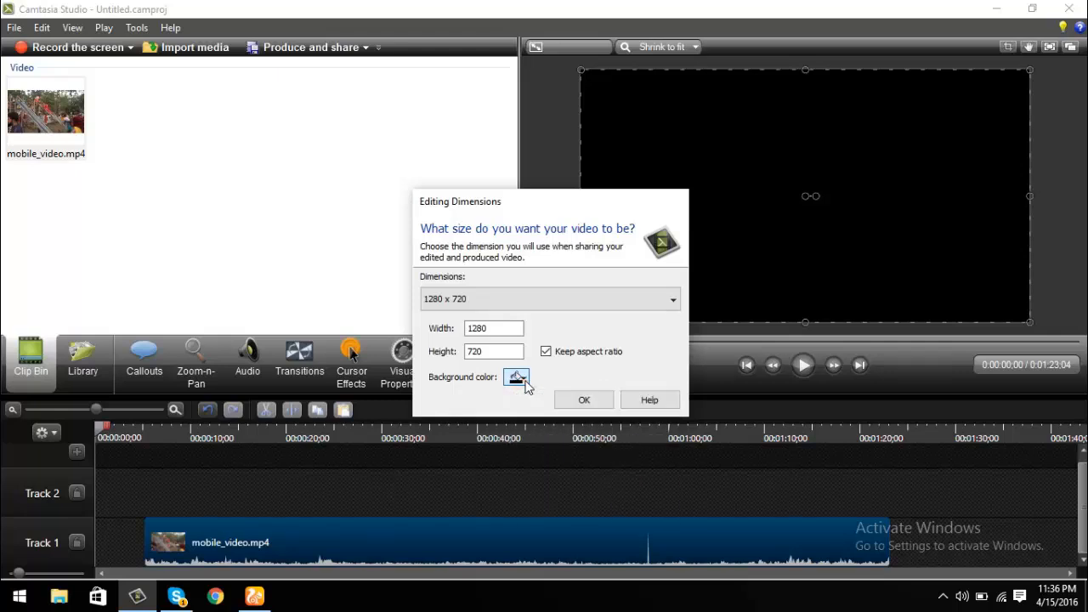
left_click(570, 402)
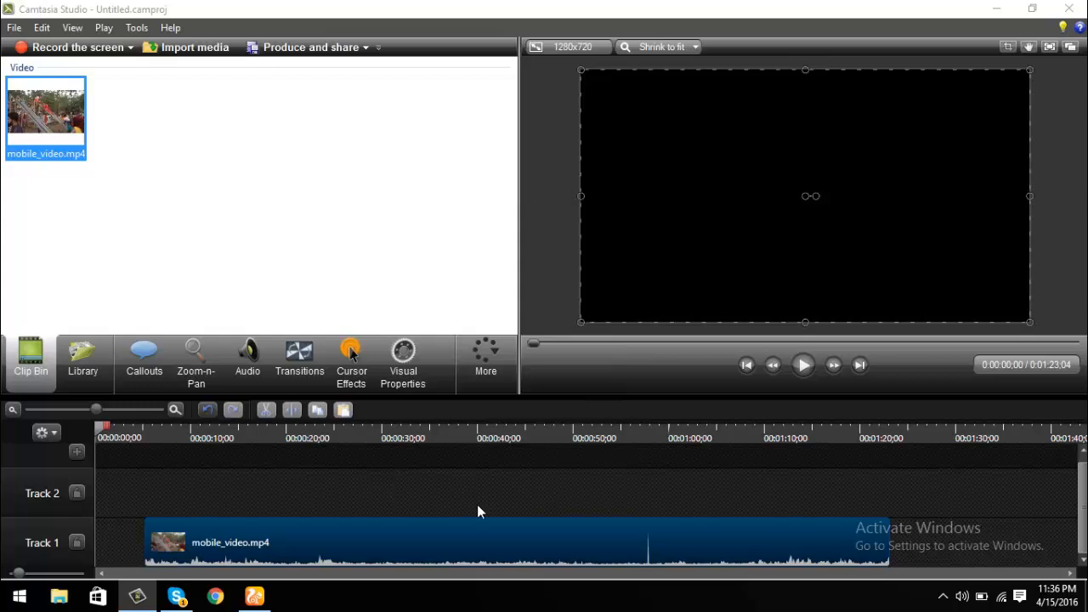
Move the mobile_video.mp4 clip to the start of Track 1 and play its first few seconds
left_click_drag(461, 542, 379, 537)
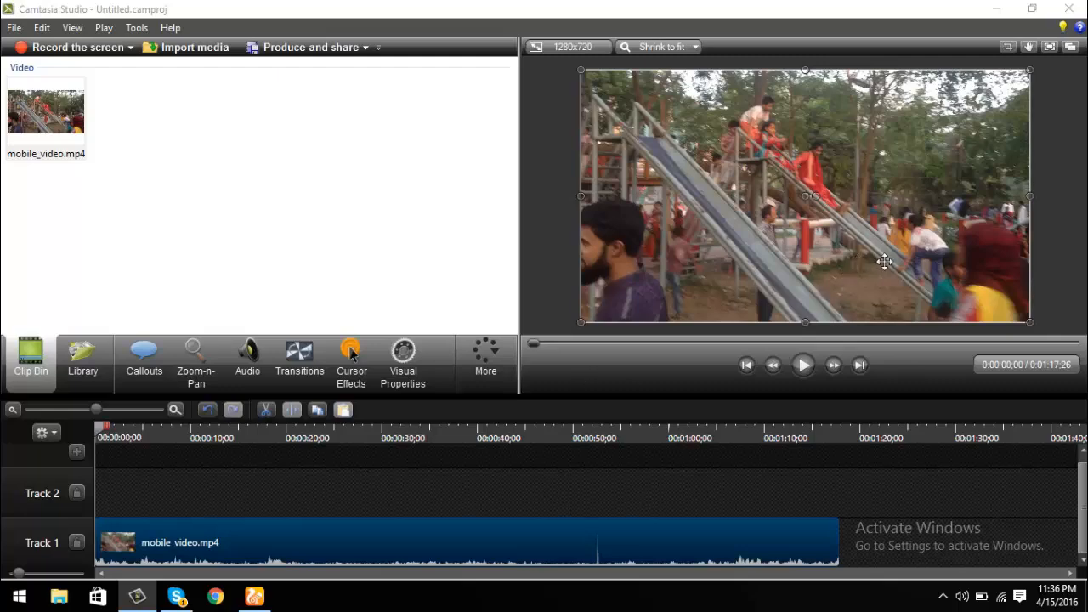
left_click(803, 365)
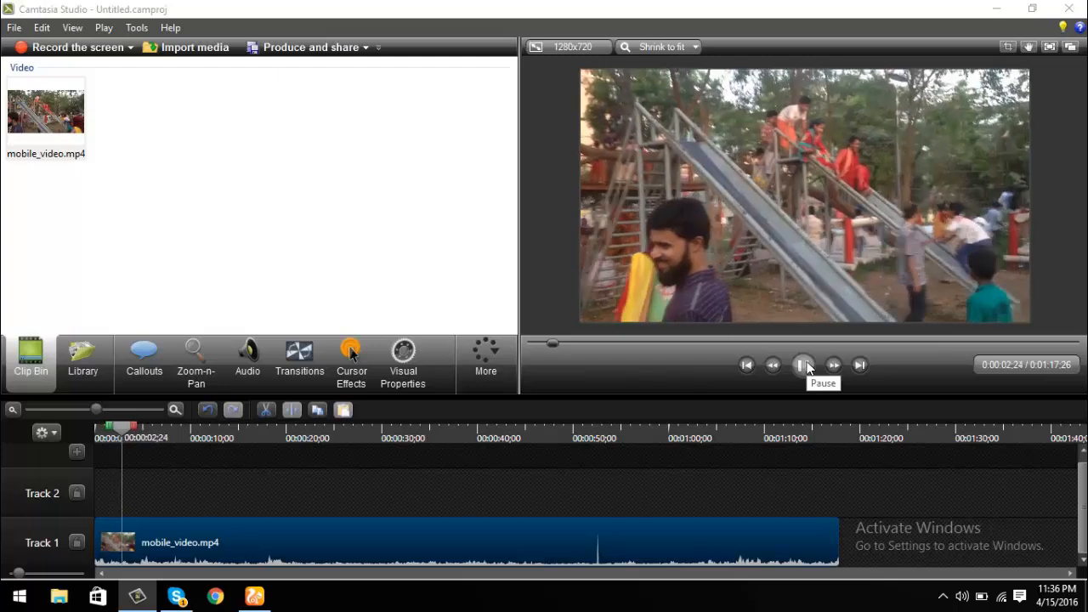
left_click(803, 365)
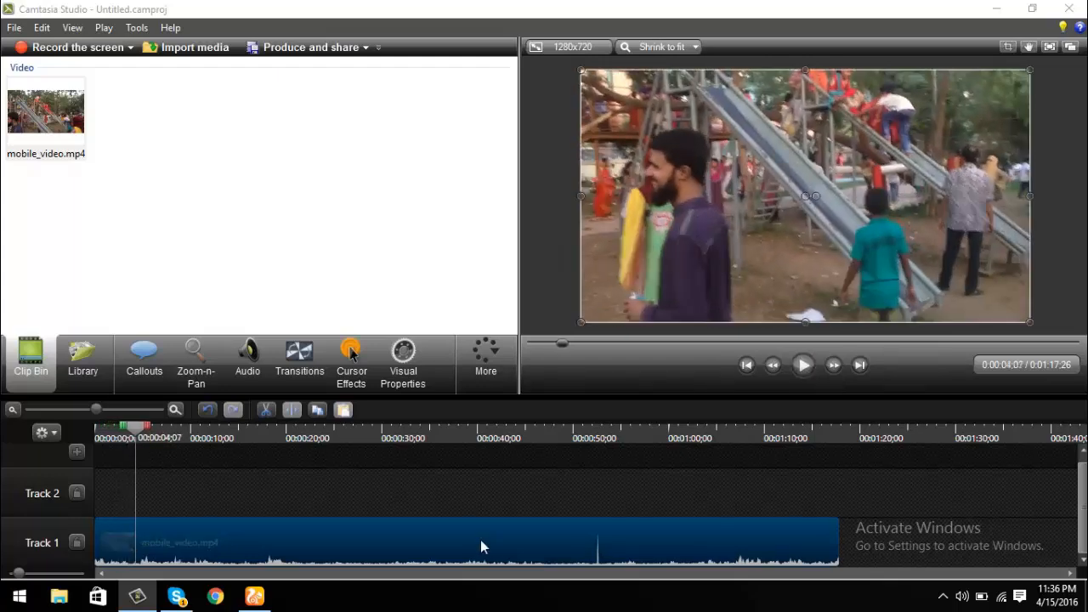
left_click(698, 459)
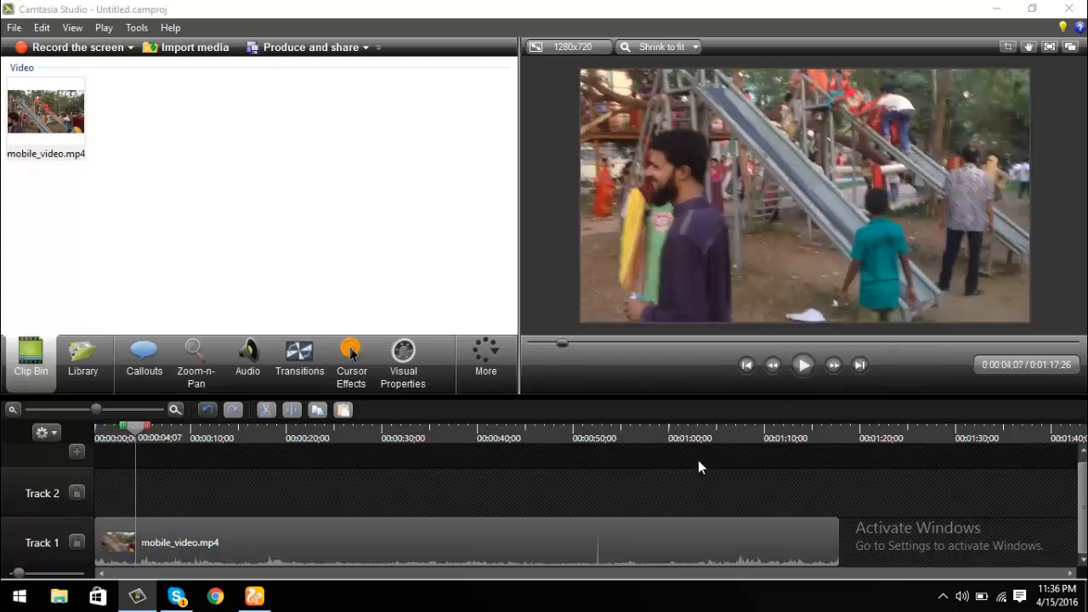
Split the mobile_video.mp4 clip on Track 1 at 0:00:15;10
left_click_drag(147, 443, 167, 450)
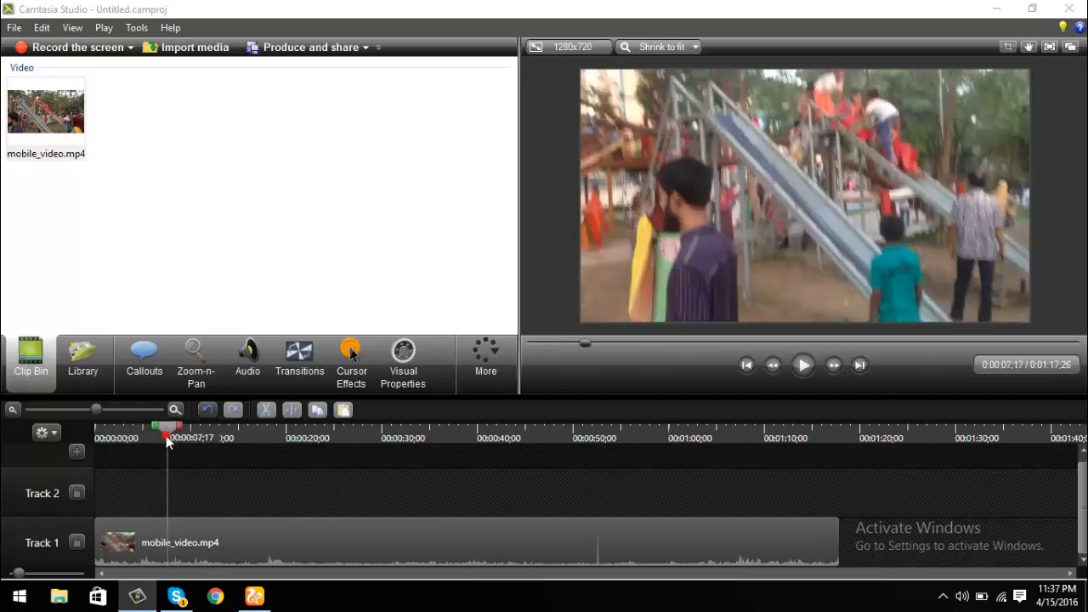
left_click(147, 520)
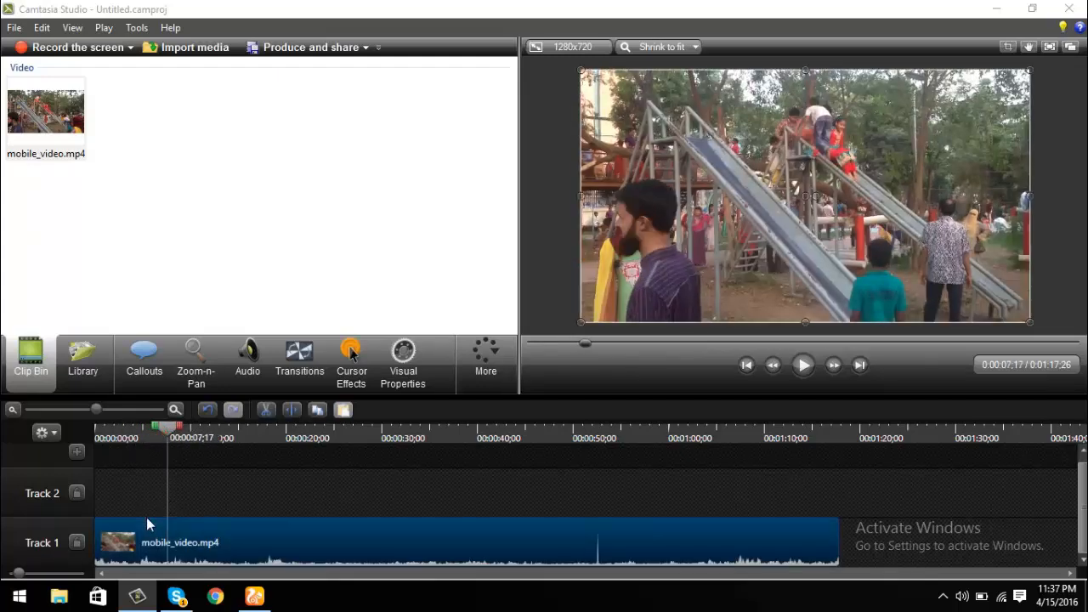
left_click_drag(166, 429, 240, 439)
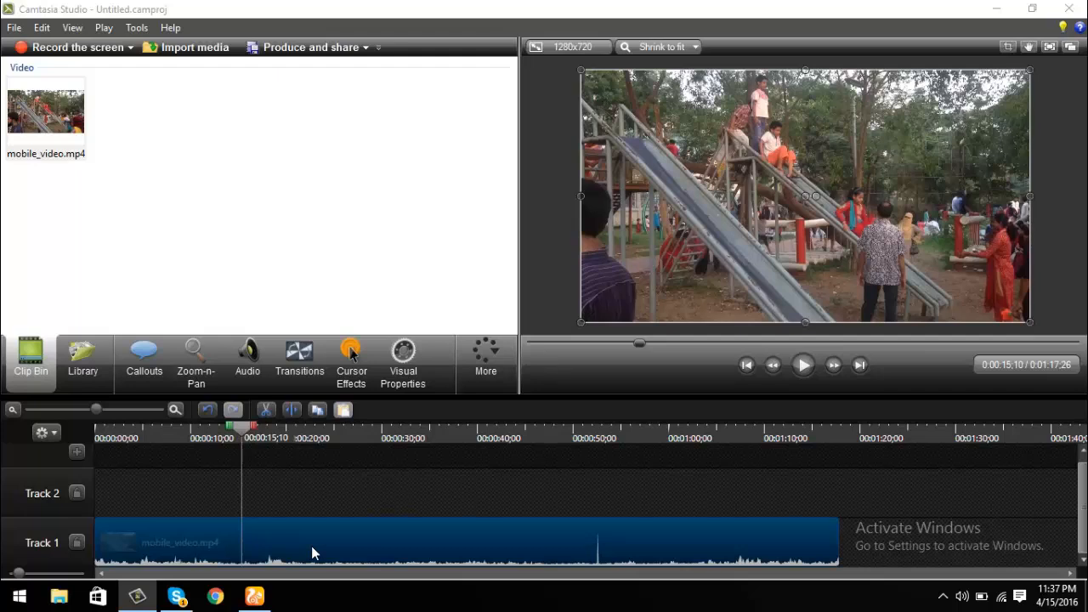
left_click(297, 414)
Move the two split parts apart, placing the first on Track 2, and bring them back together on Track 1
left_click_drag(292, 530, 436, 534)
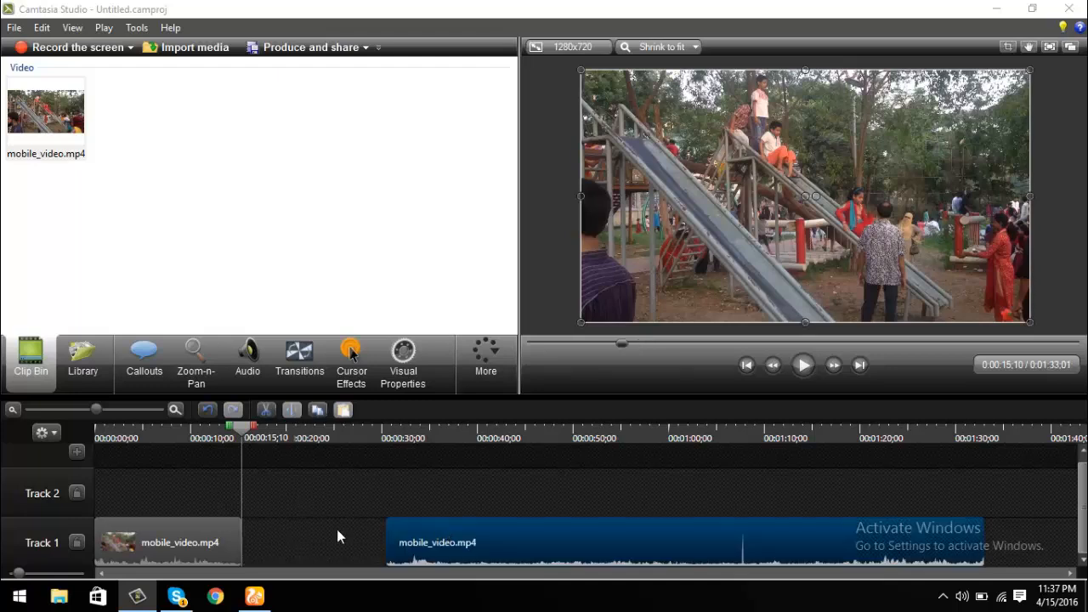
left_click_drag(153, 527, 162, 479)
left_click_drag(450, 536, 321, 533)
left_click_drag(208, 497, 208, 531)
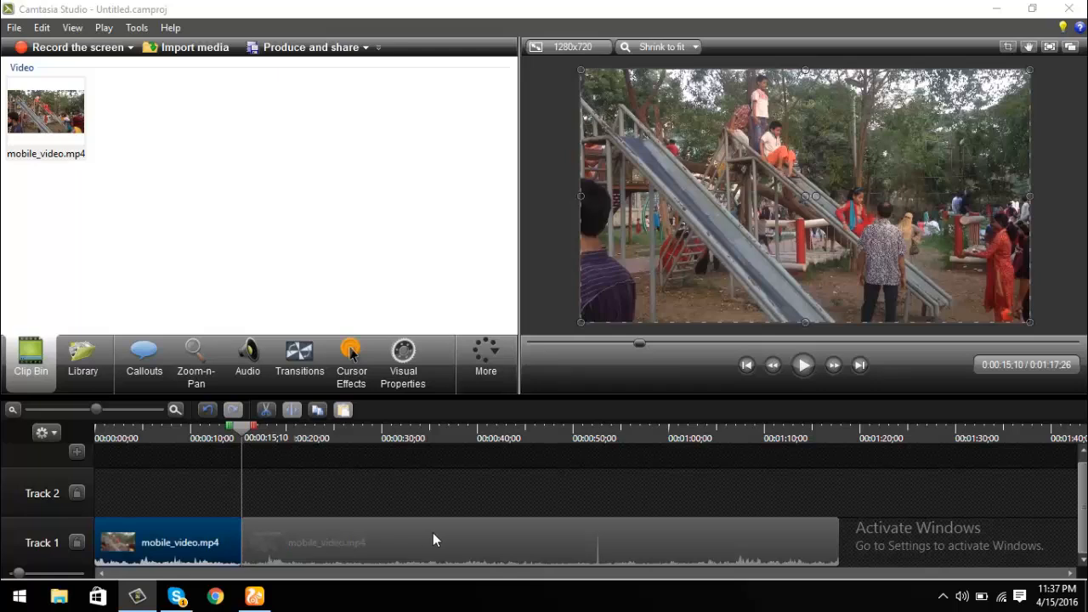
Shift the second part of the split clip to about 20 seconds and delete the first part from Track 1
left_click_drag(267, 539, 305, 540)
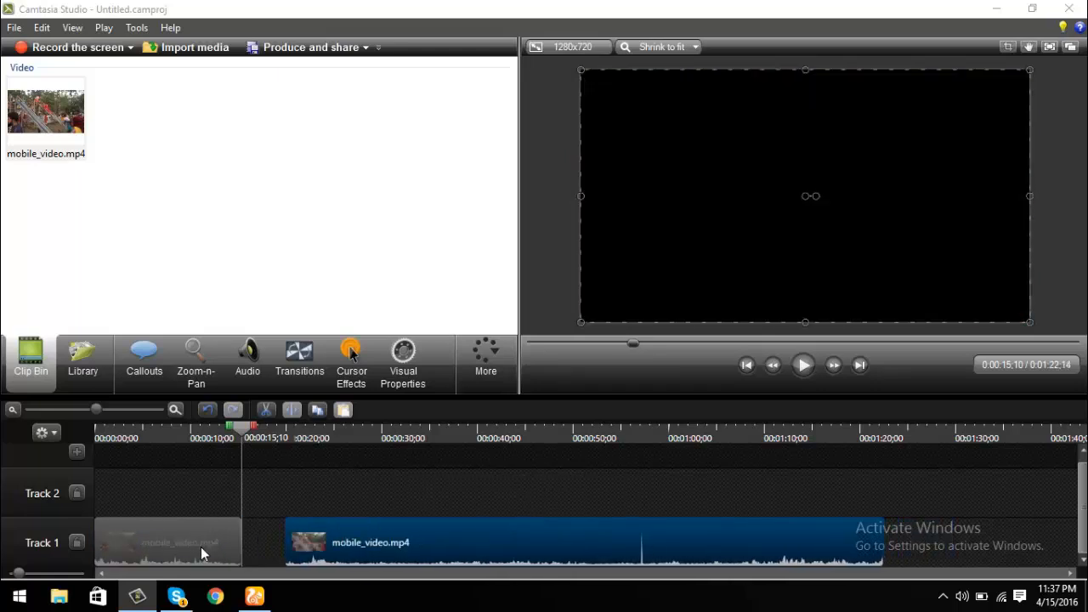
left_click(201, 546)
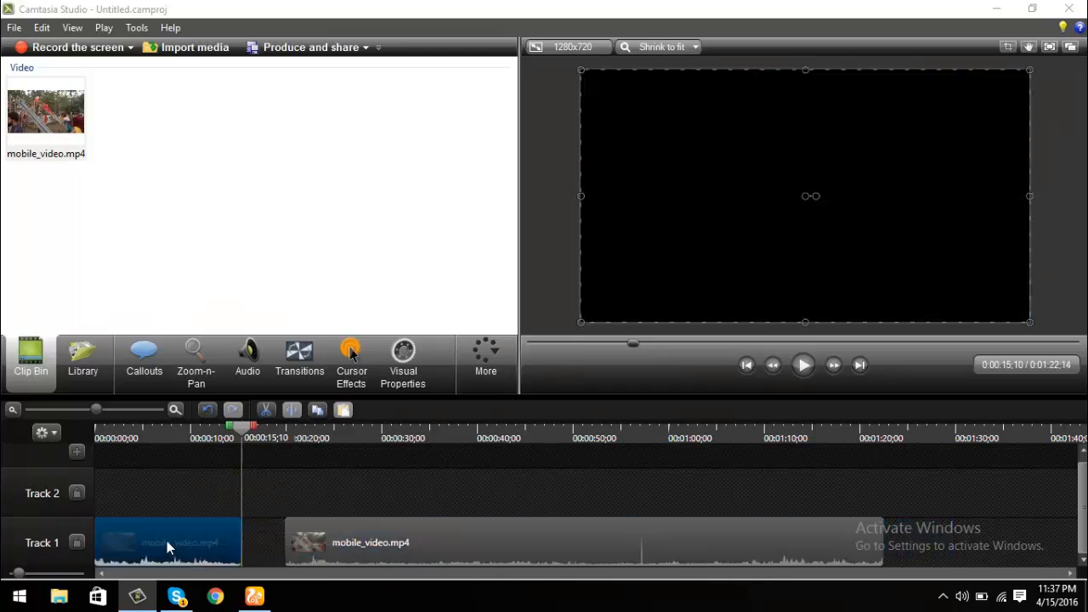
mouse_move(169, 540)
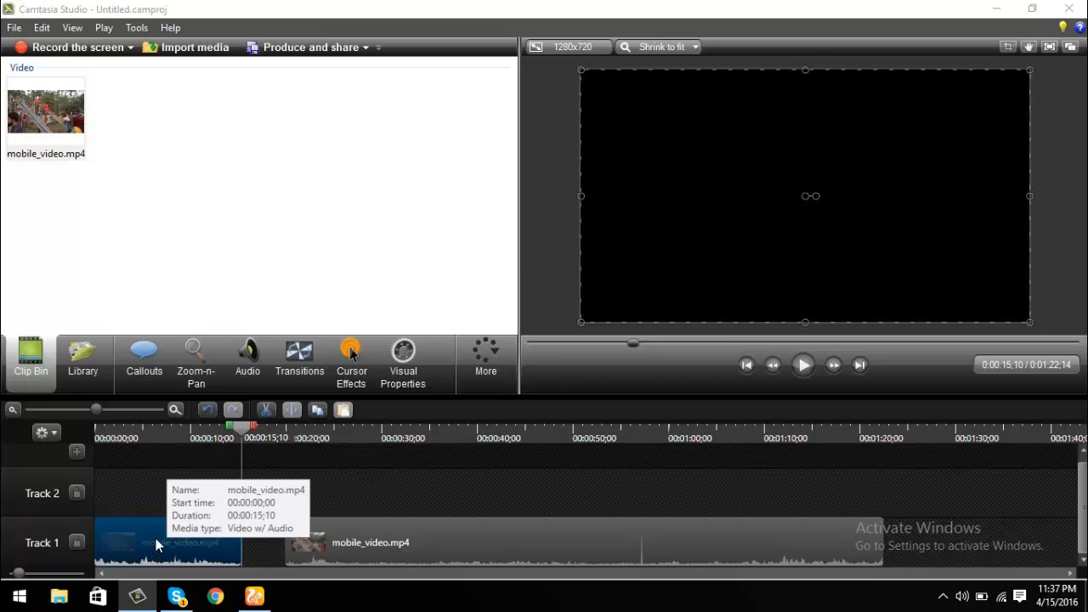
right_click(154, 538)
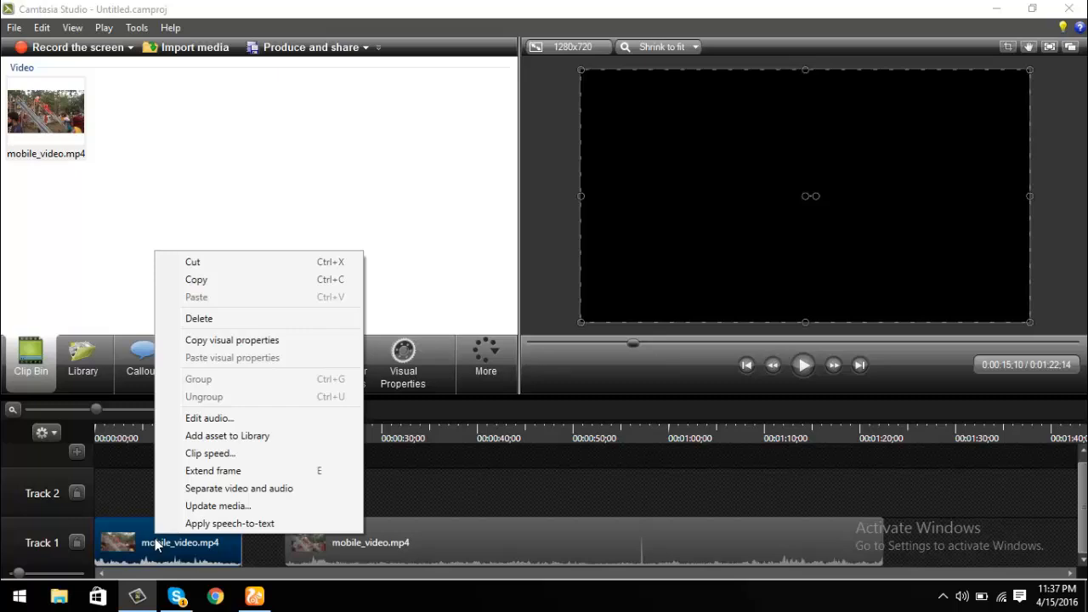
left_click(210, 319)
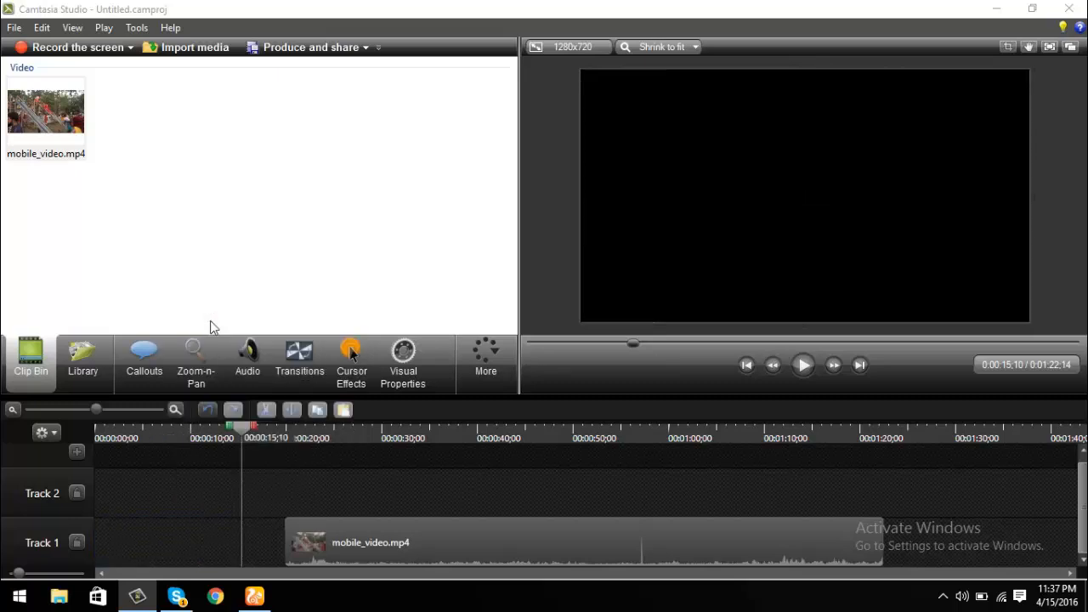
Move the remaining clip to the start of Track 1 and play it briefly from the beginning
left_click_drag(361, 544, 162, 537)
left_click_drag(244, 431, 97, 431)
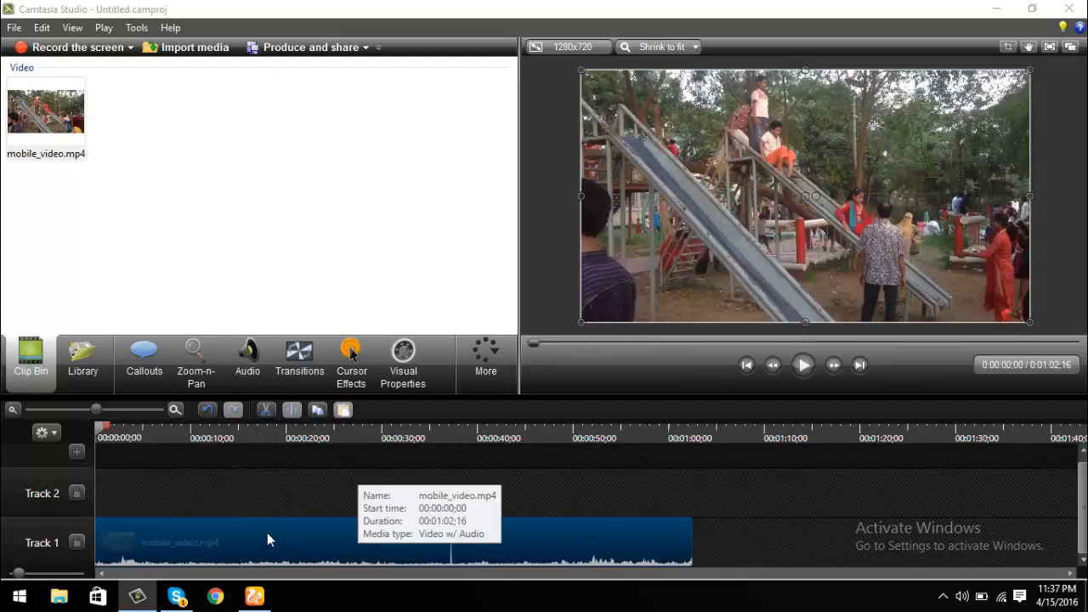
left_click(797, 367)
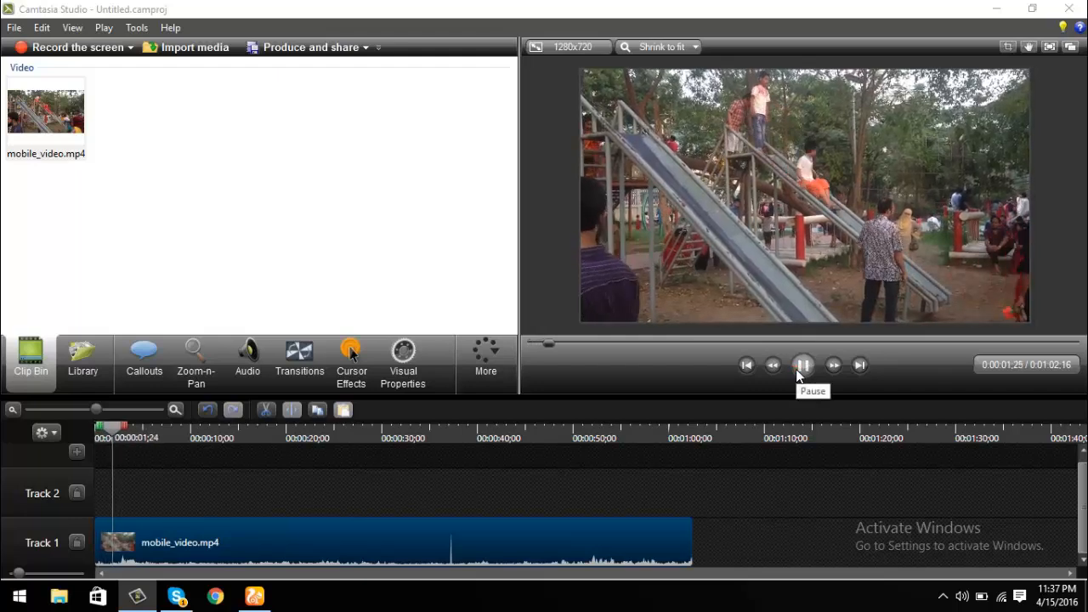
left_click(798, 367)
left_click(561, 299)
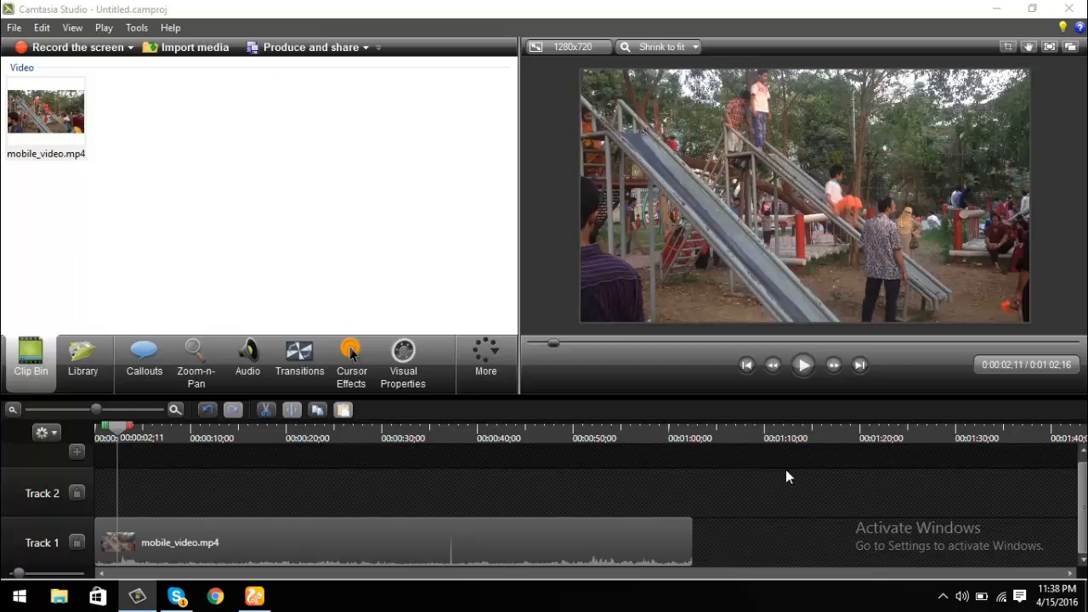
Continue the preview of the trimmed clip to about 0:00:08;08 and deselect the clip
left_click(575, 539)
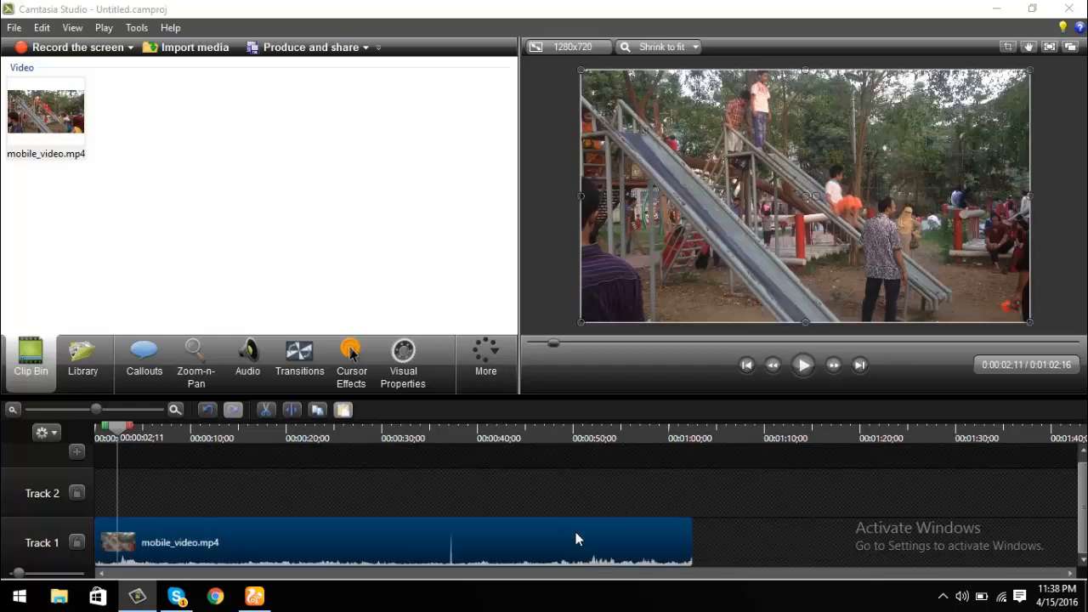
left_click(797, 374)
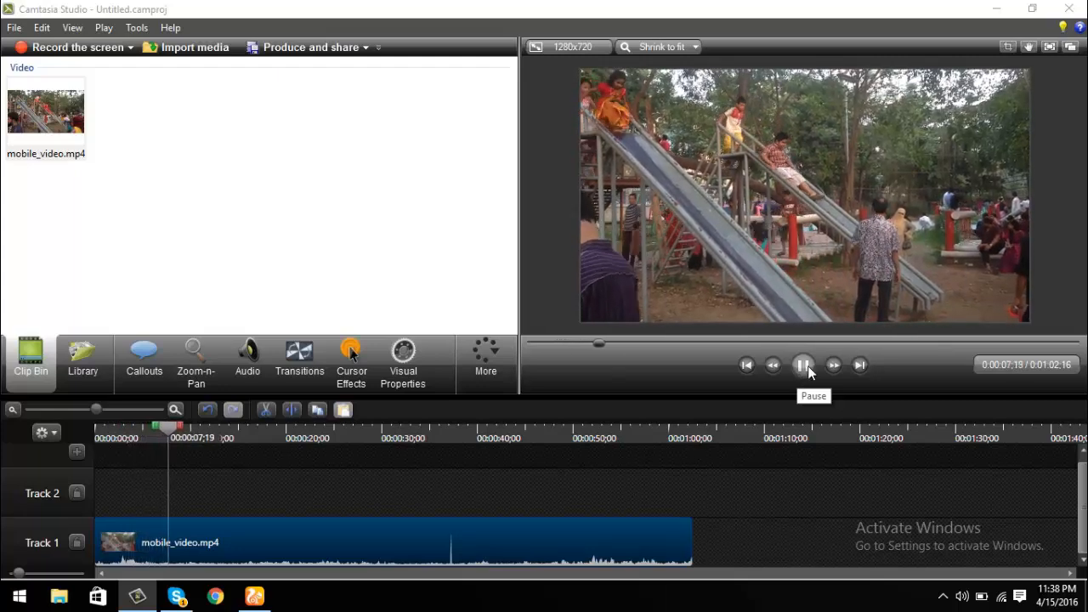
left_click(804, 367)
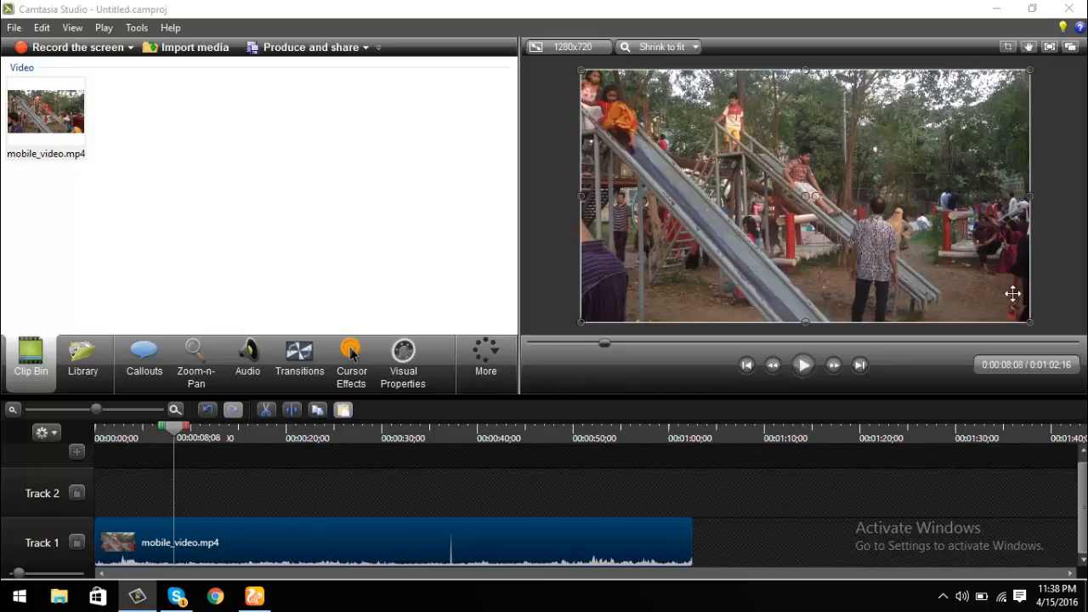
left_click(1071, 223)
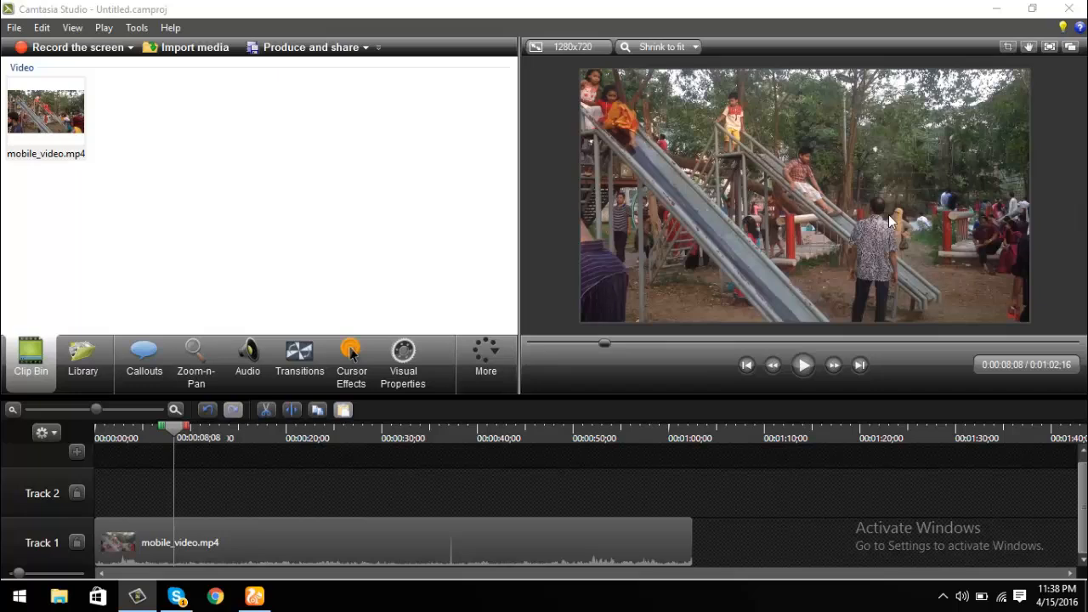
Separate the video and audio of mobile_video.mp4 on Track 1 and deselect the two resulting clips
left_click(368, 536)
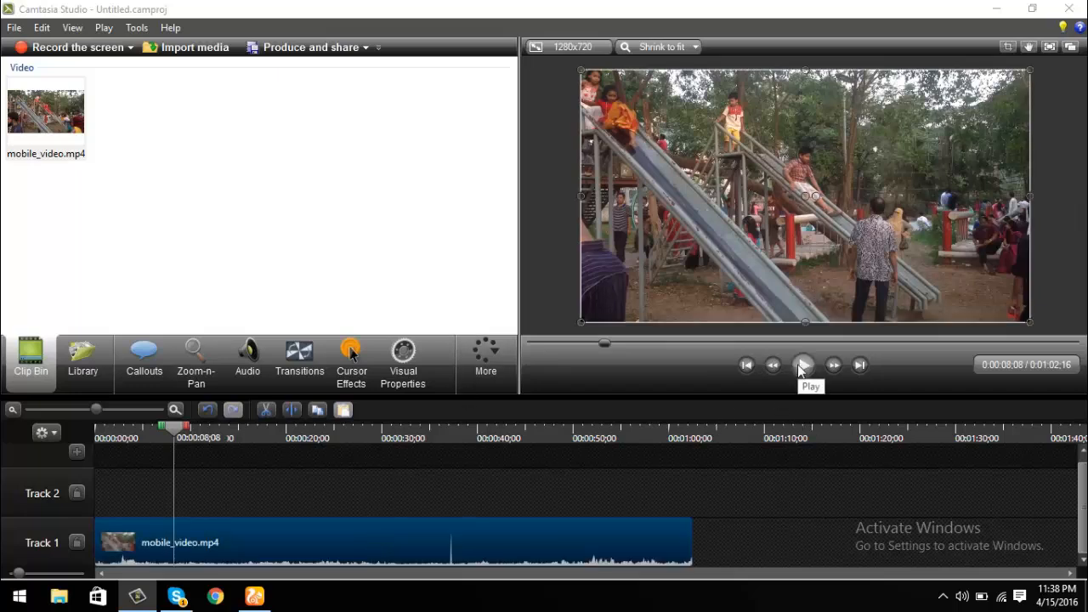
right_click(397, 537)
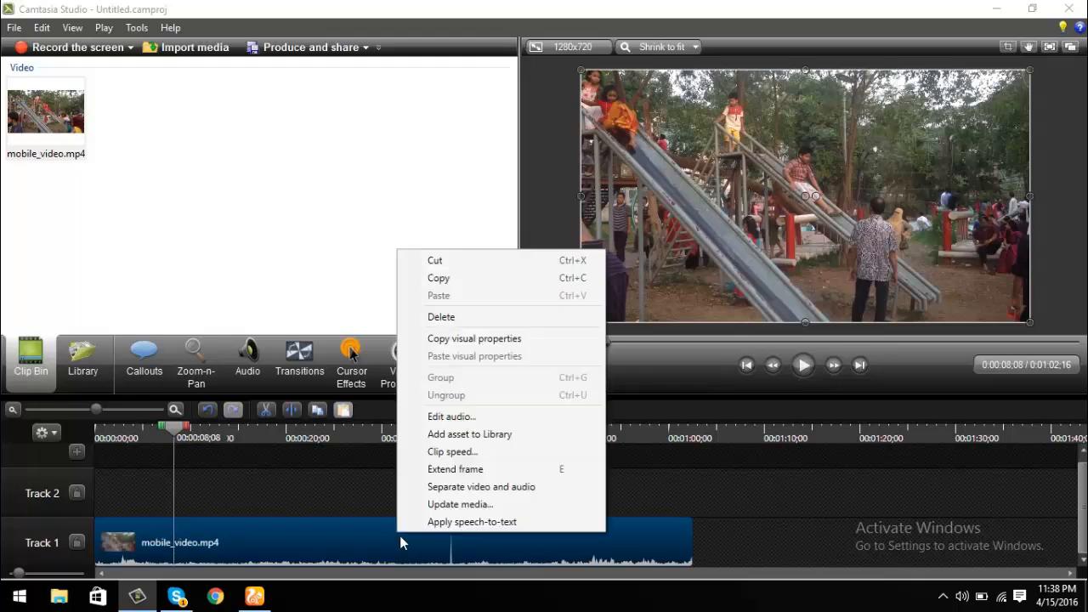
left_click(447, 486)
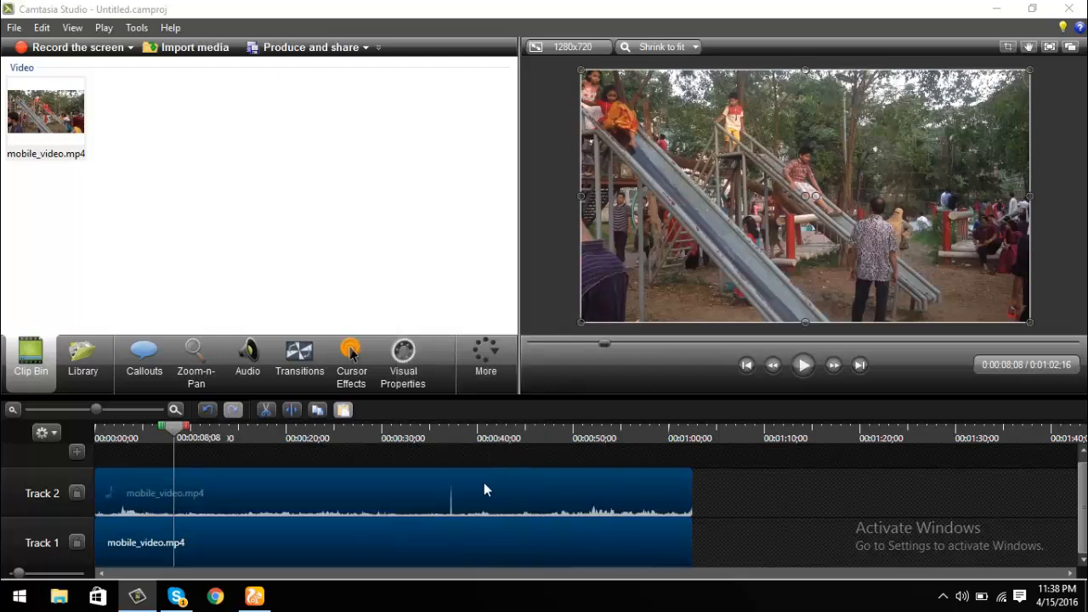
left_click(782, 511)
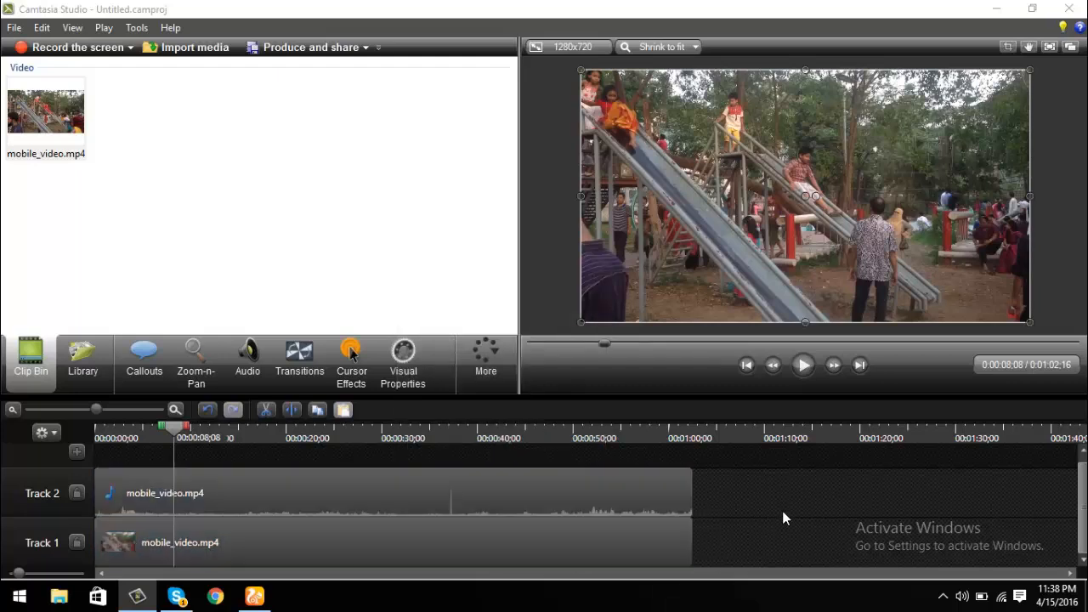
Move the separated mobile_video.mp4 audio later along Track 2 and return it to the start of the timeline
left_click(525, 492)
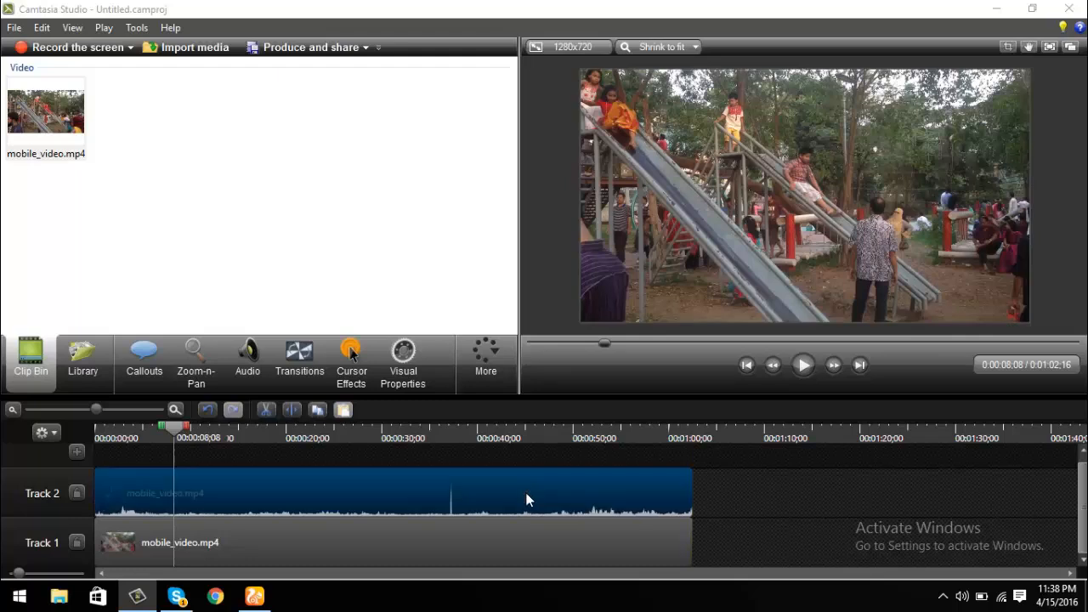
left_click(468, 548)
left_click(468, 502)
left_click_drag(744, 488, 867, 480)
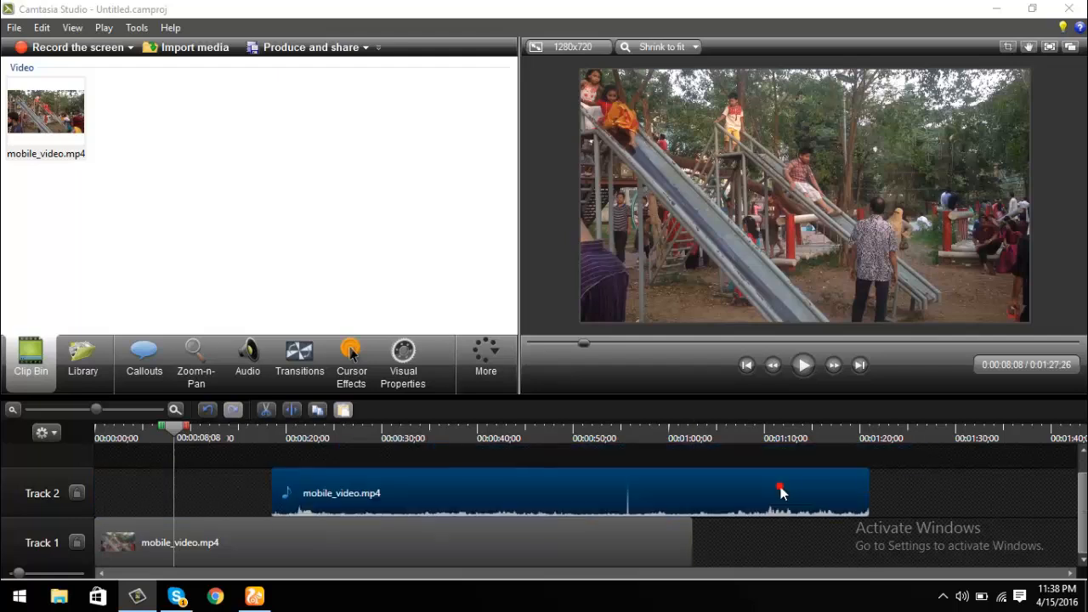
left_click_drag(780, 491, 625, 511)
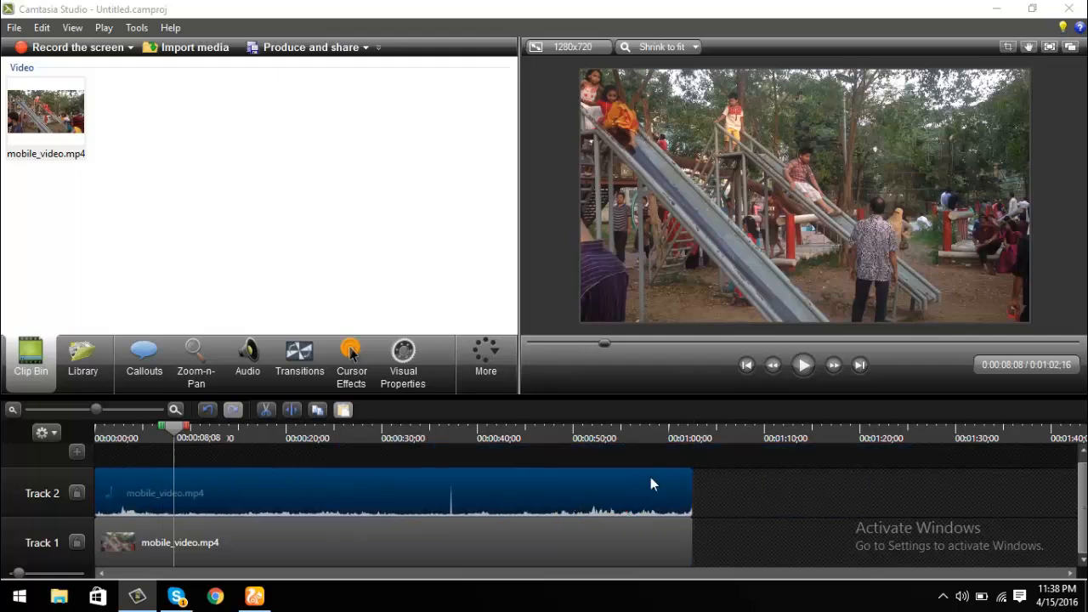
Delete the separated audio from Track 2 and play the video from the beginning to about 0:00:07;03
right_click(533, 487)
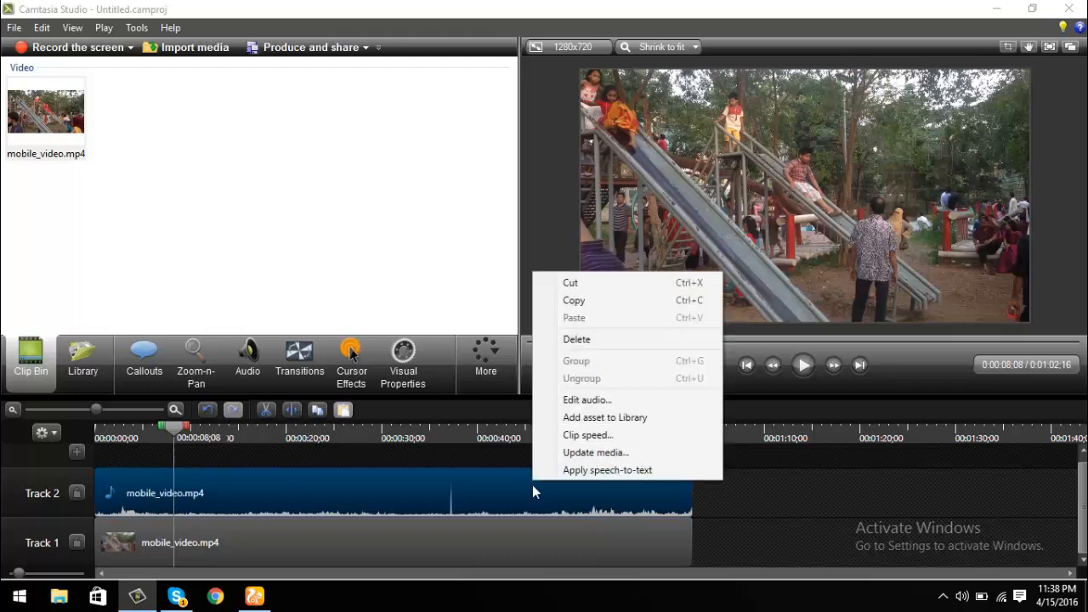
left_click(568, 340)
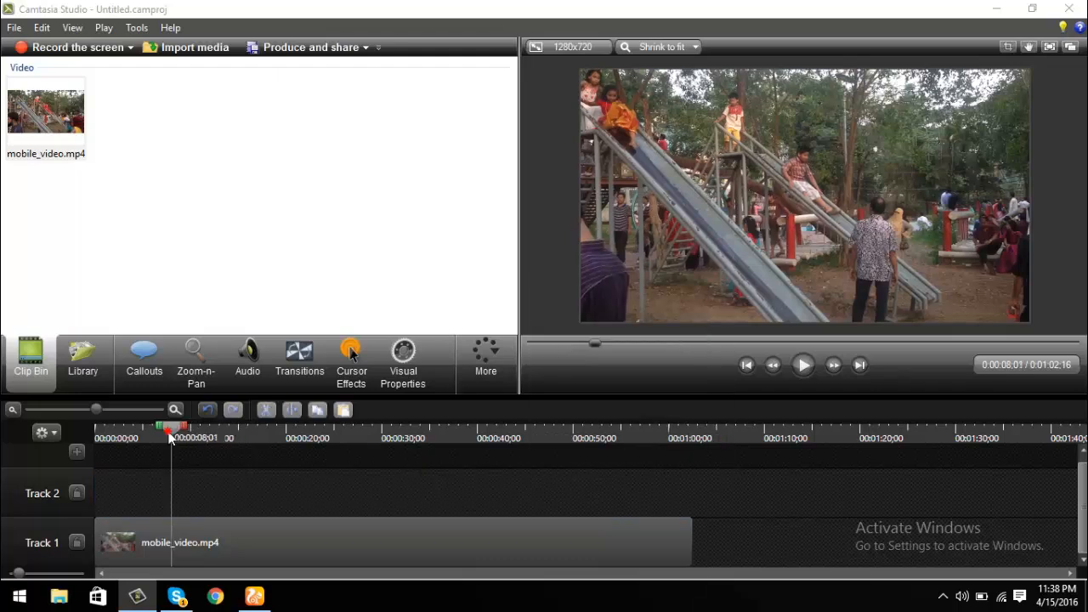
left_click_drag(176, 428, 69, 441)
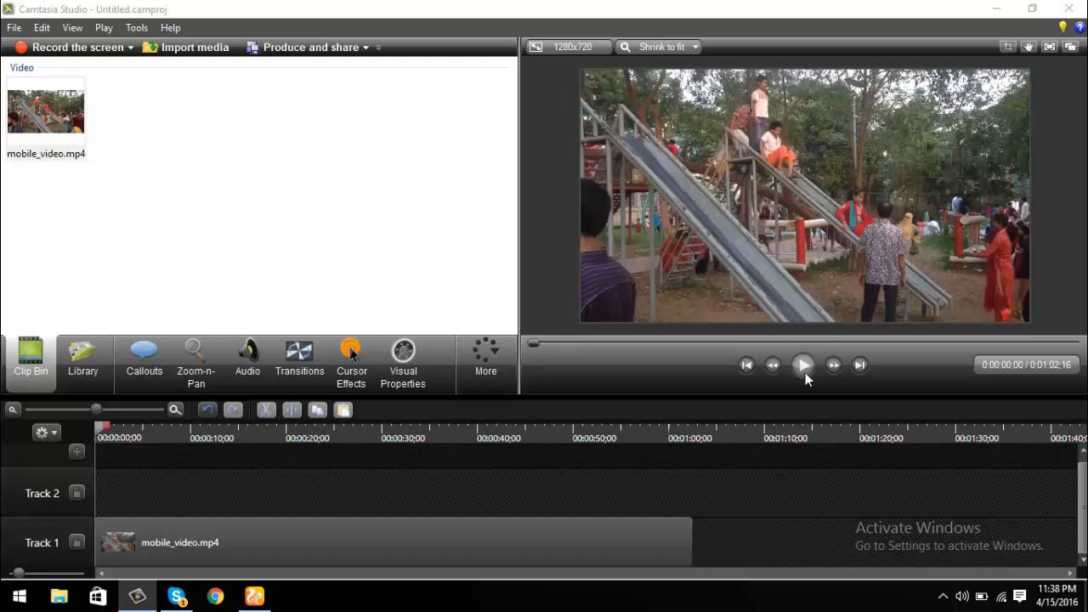
left_click(804, 372)
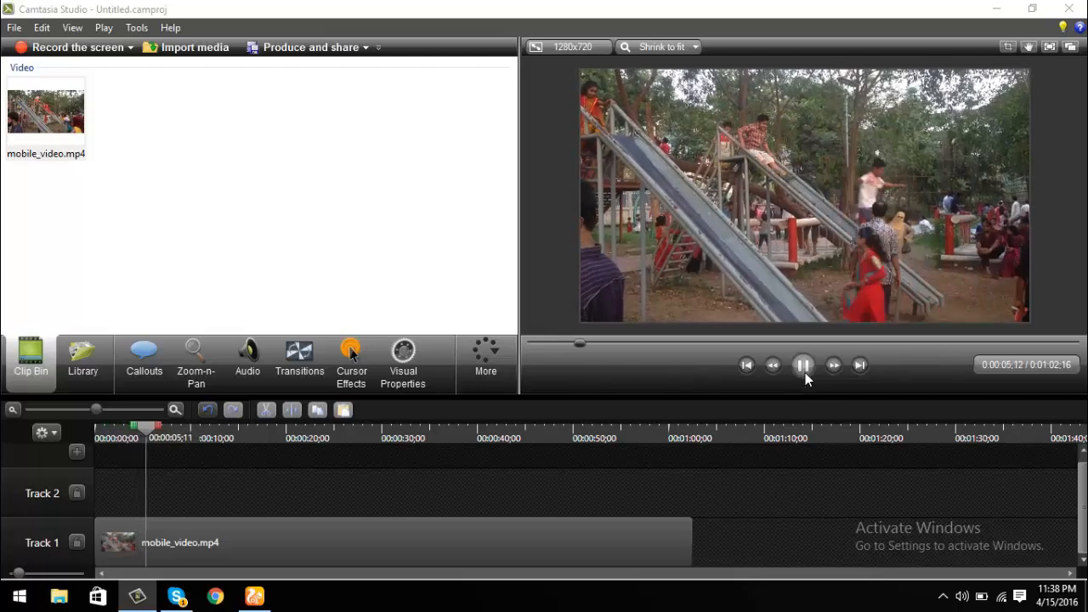
left_click(805, 372)
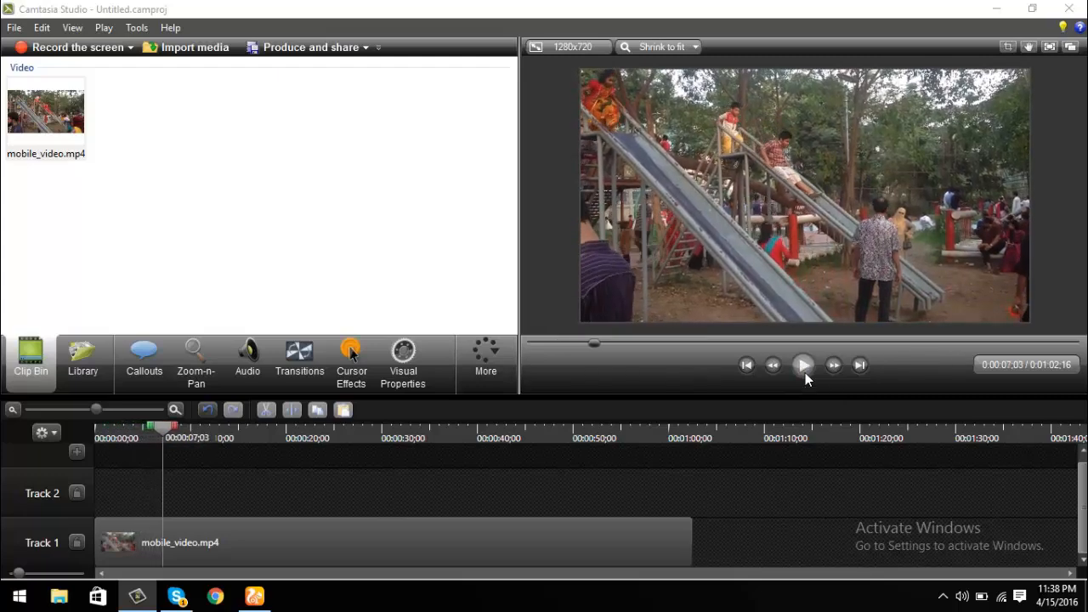
Import Royalty Free Music _ Bensound.mp3 from the project video folder and place it at the start of Track 2
left_click(462, 553)
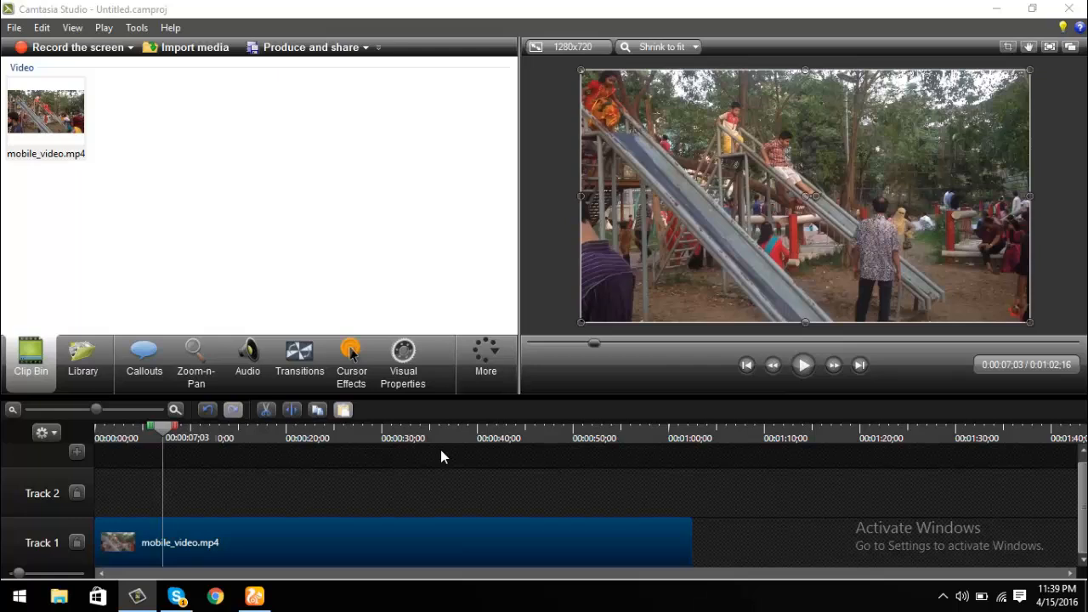
left_click(201, 49)
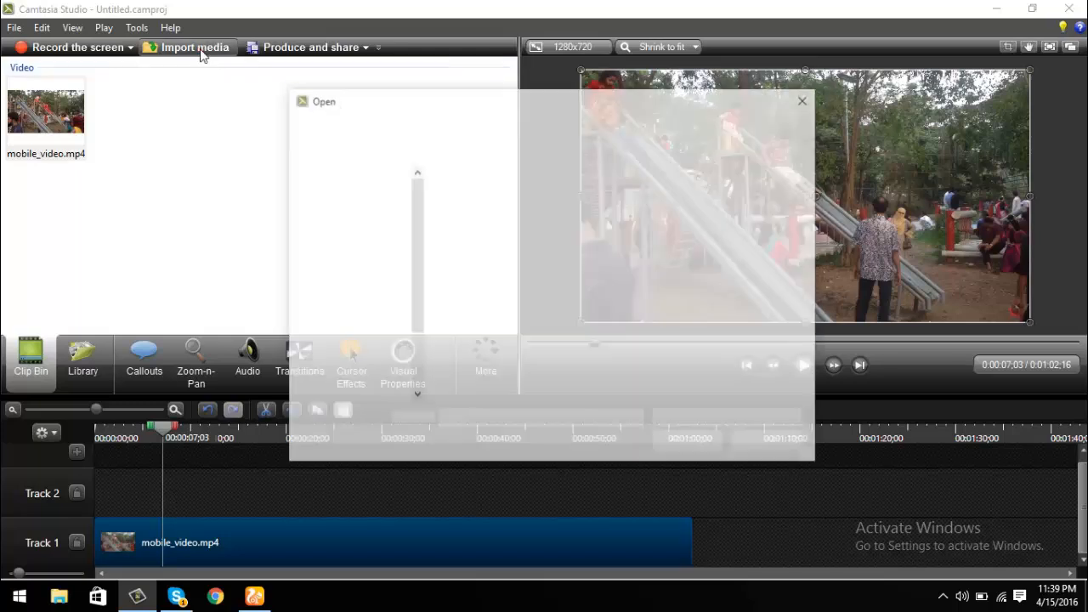
left_click(691, 252)
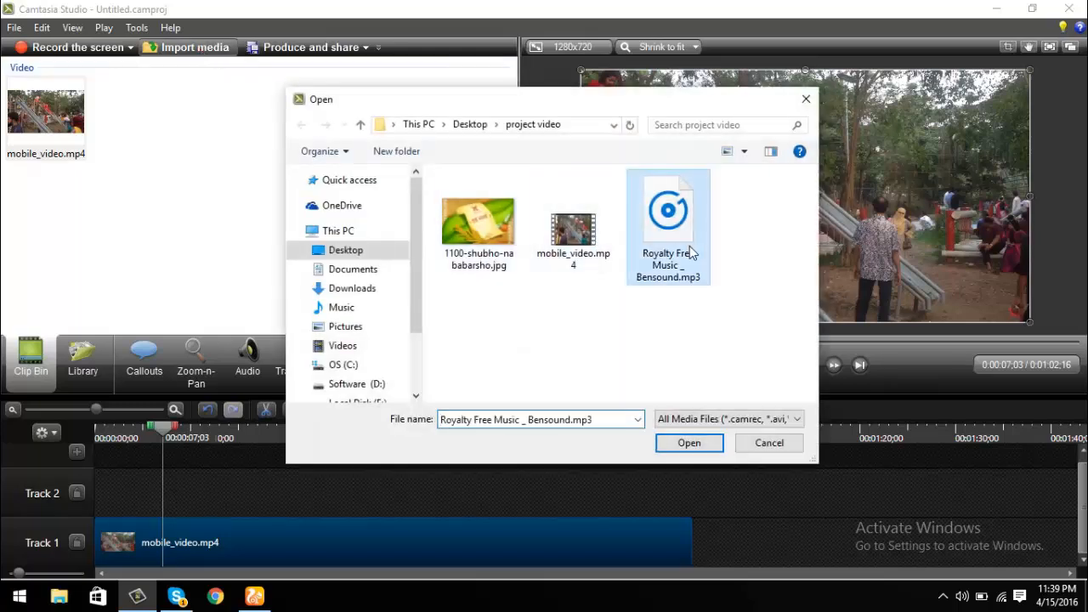
left_click(688, 443)
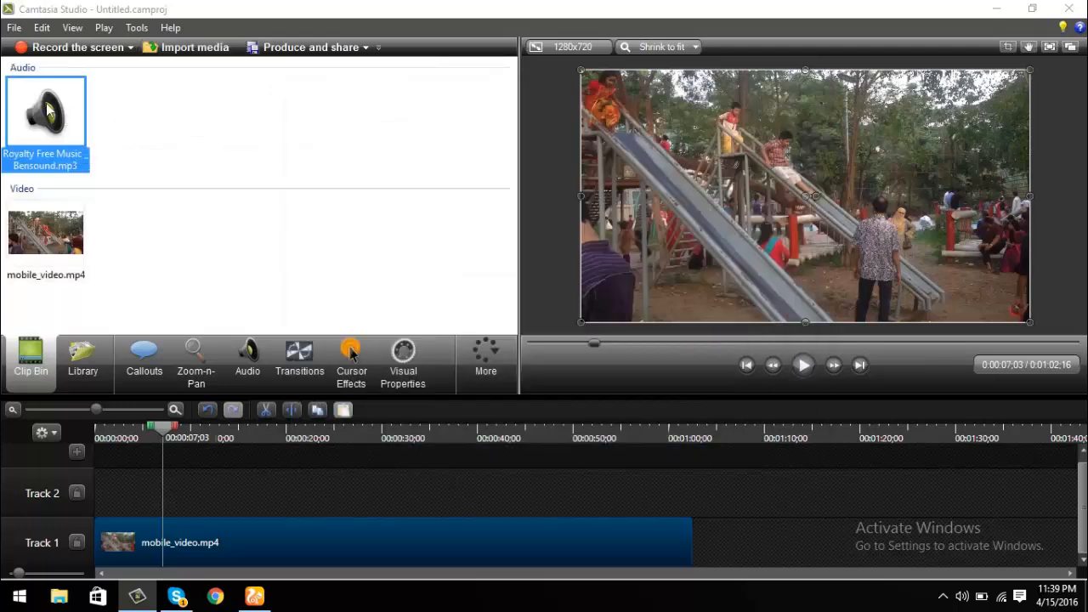
left_click_drag(67, 117, 239, 496)
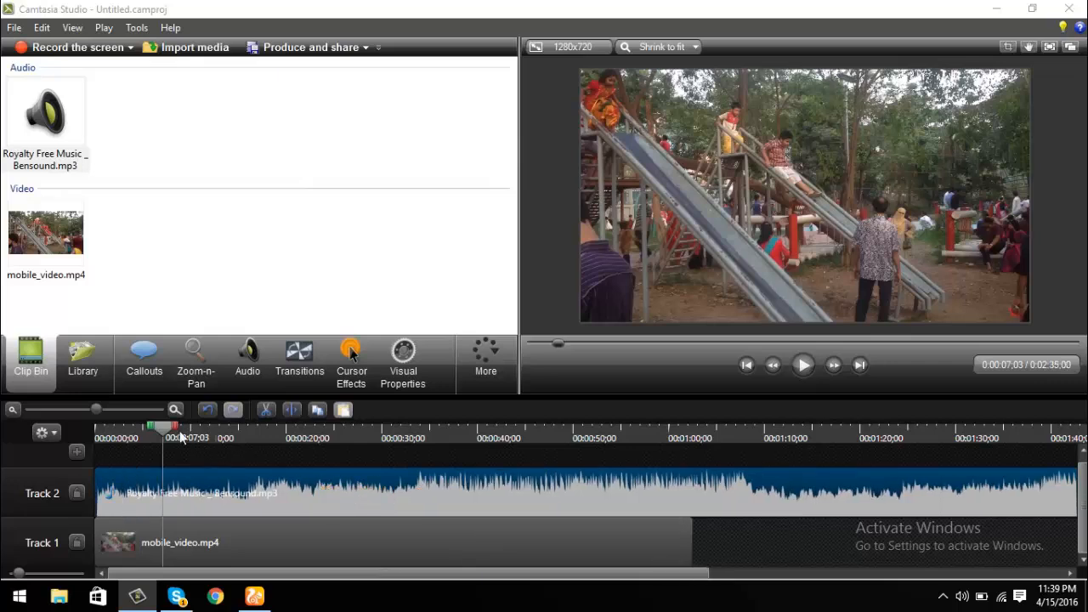
Locate the end of the video clip by playing its last seconds and set the playhead to 0:01:02;16
left_click_drag(162, 428, 673, 519)
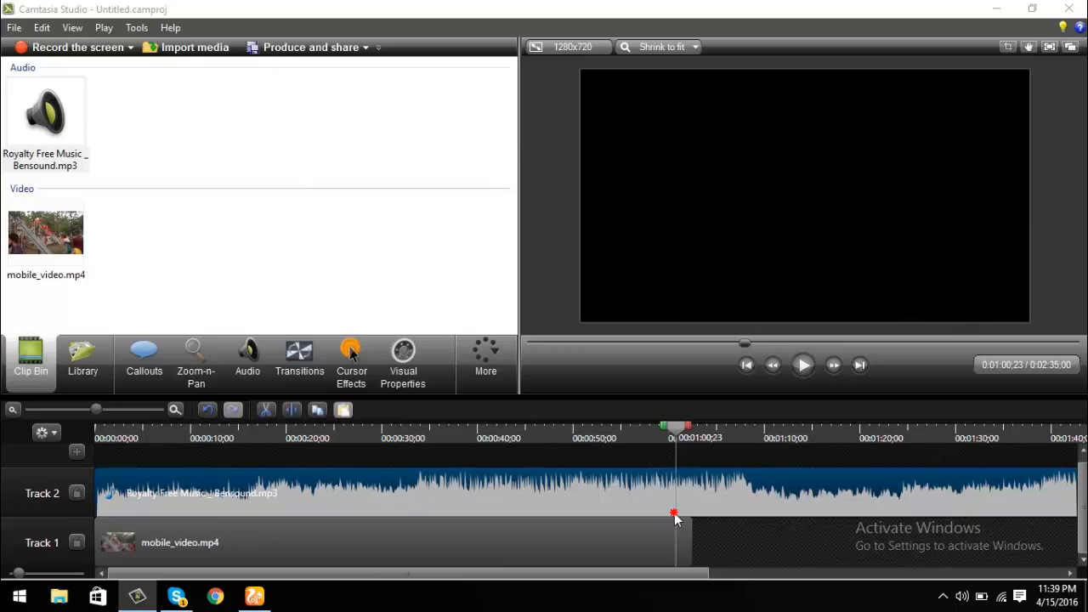
left_click(807, 370)
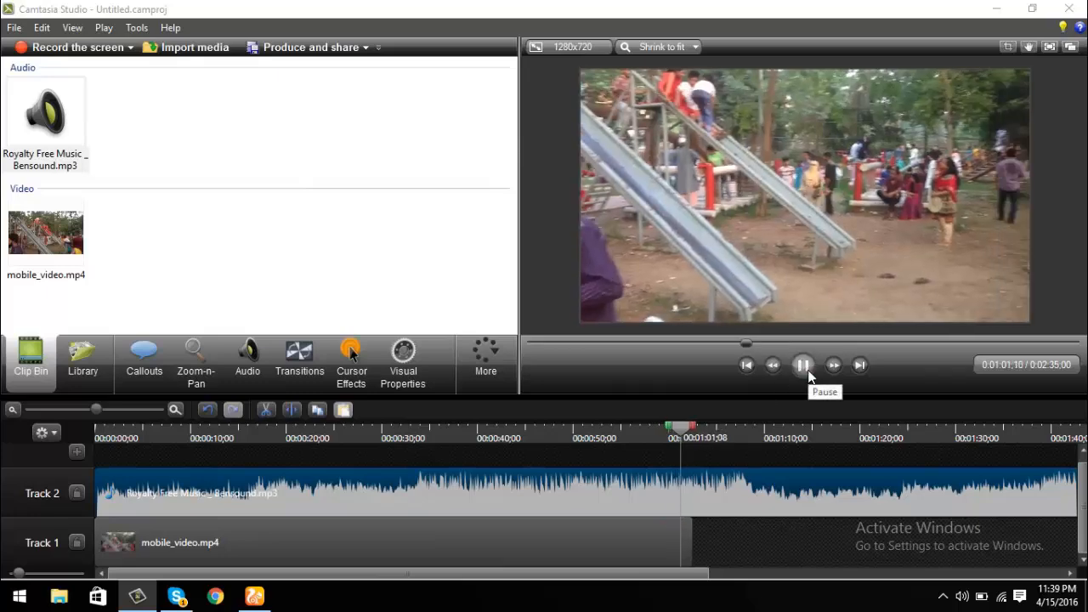
left_click(807, 367)
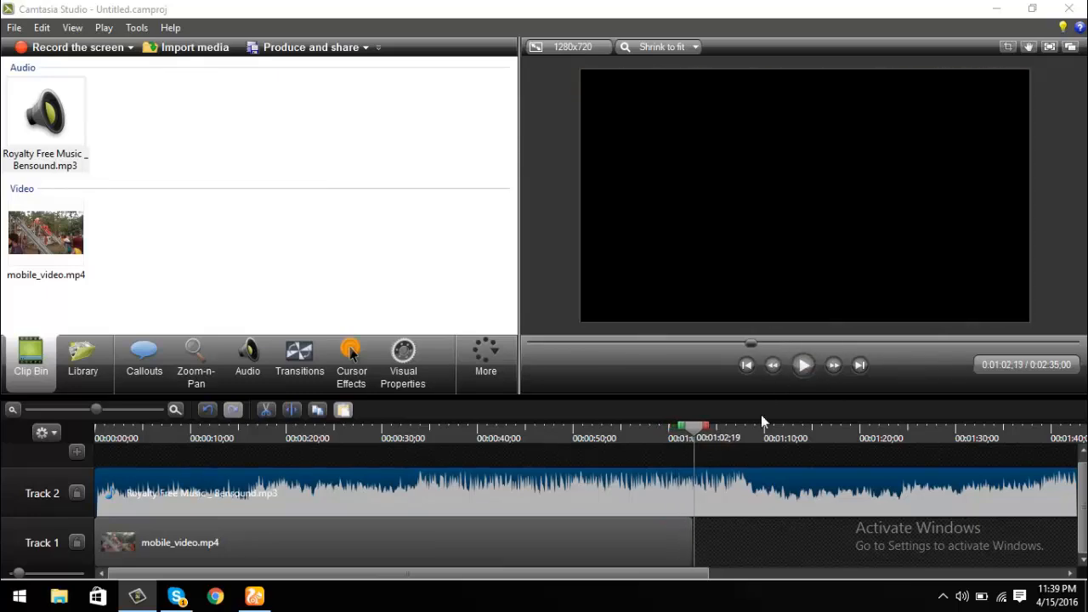
left_click_drag(691, 432, 692, 440)
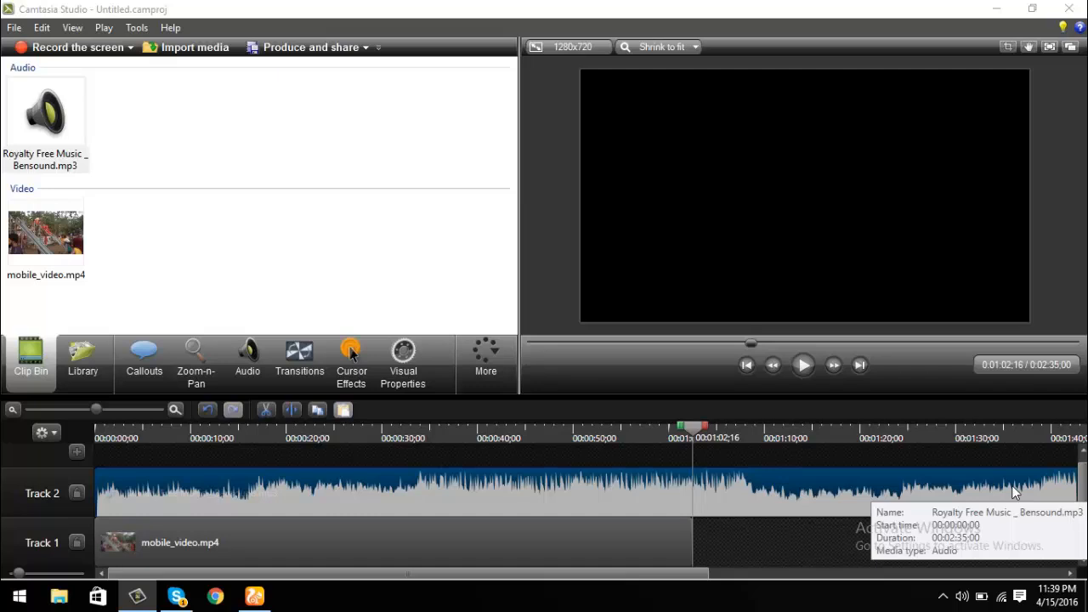
Split the music at the playhead and delete the part extending beyond the video from Track 2
left_click(294, 411)
left_click_drag(822, 501, 901, 500)
right_click(908, 497)
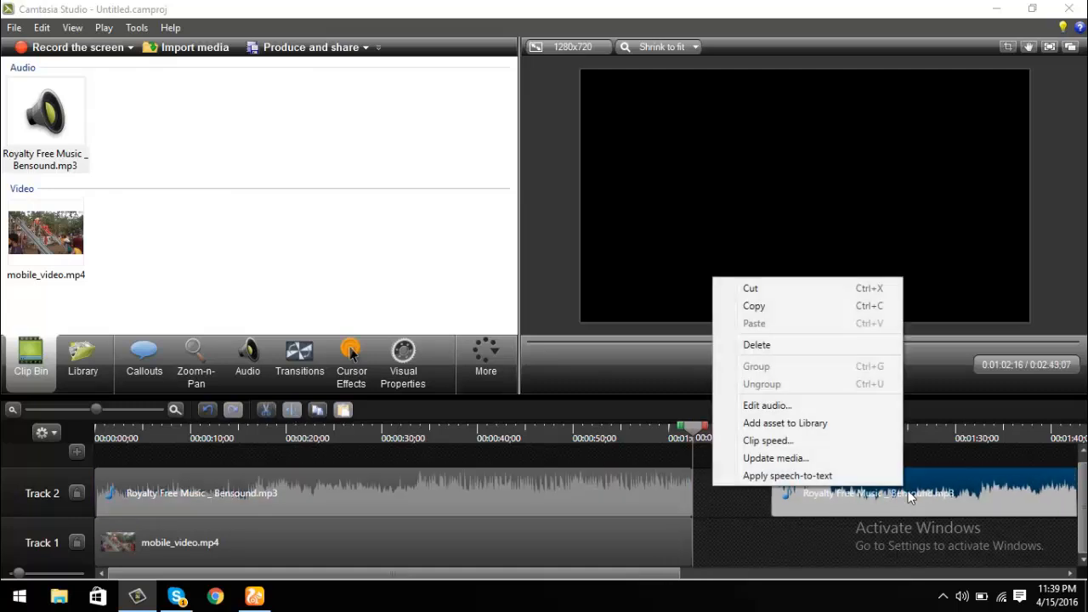
left_click(802, 345)
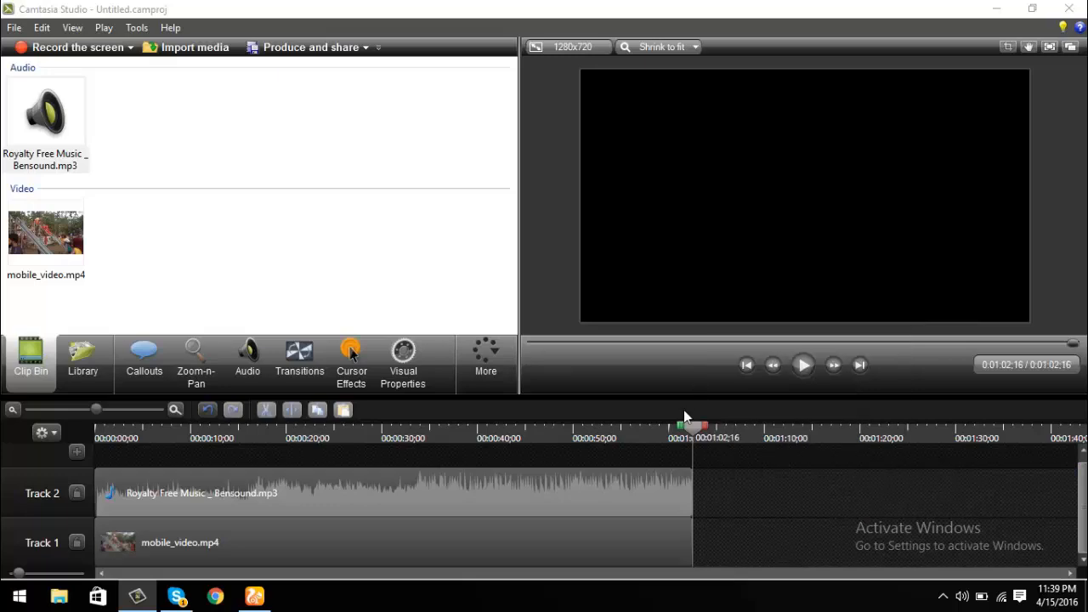
Preview the video with its new music from the beginning to about 0:00:13;28
left_click_drag(692, 435, 48, 529)
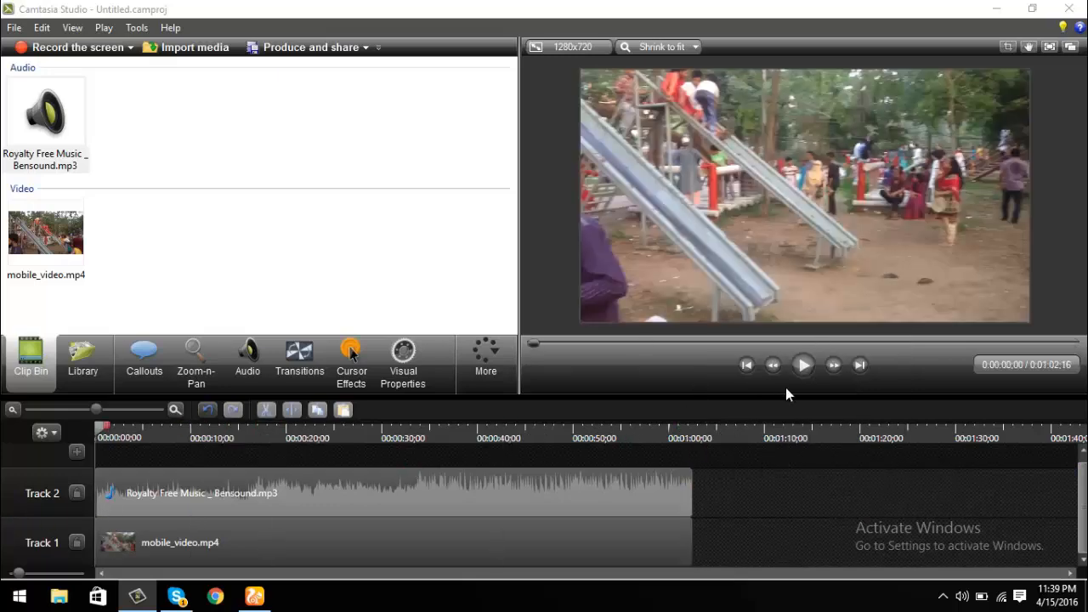
left_click(789, 371)
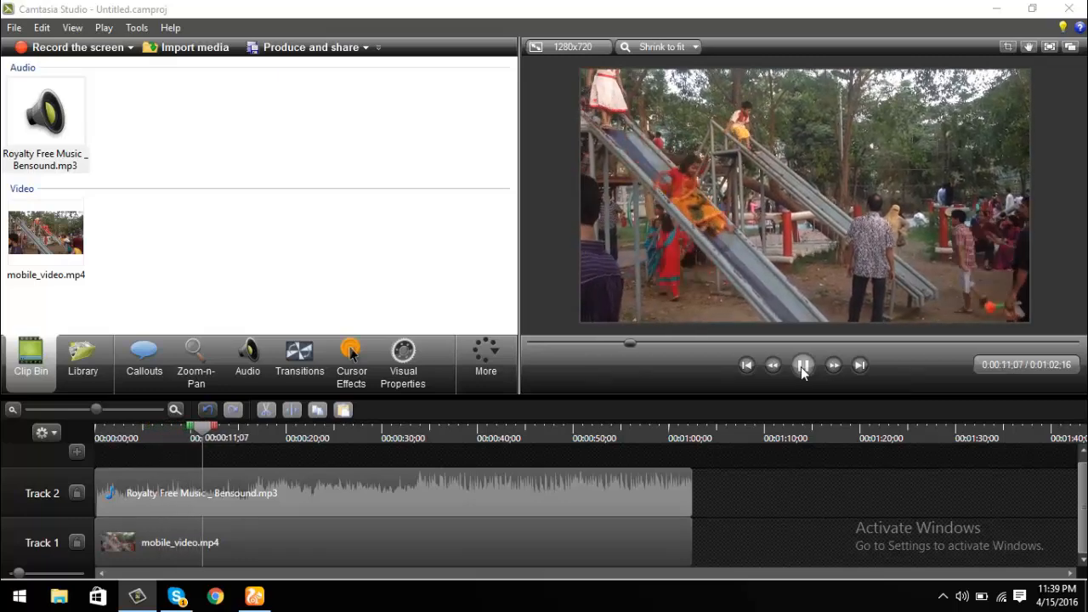
left_click(801, 366)
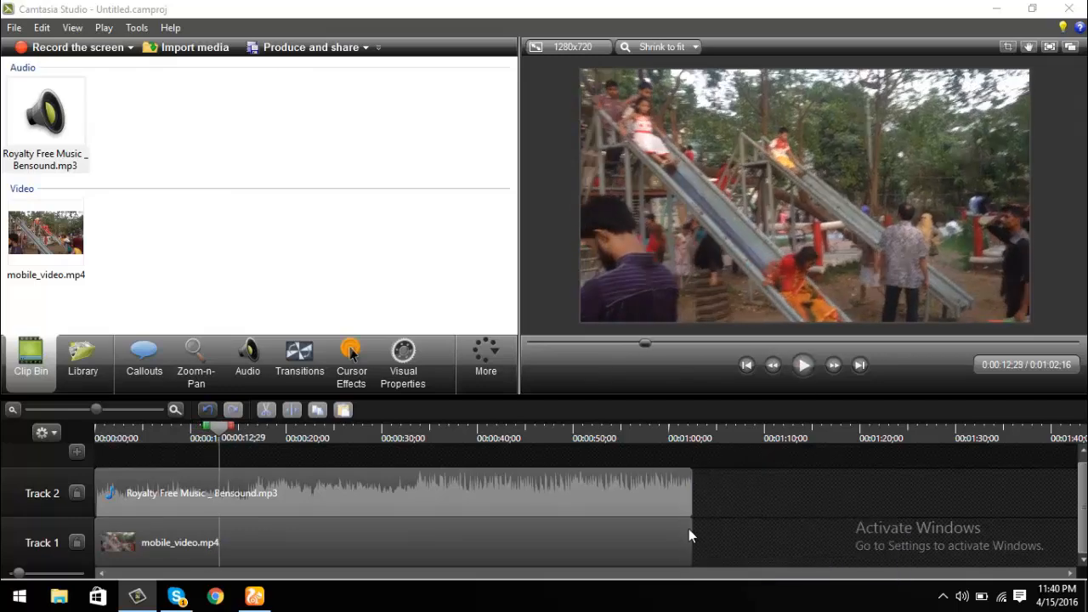
left_click(632, 501)
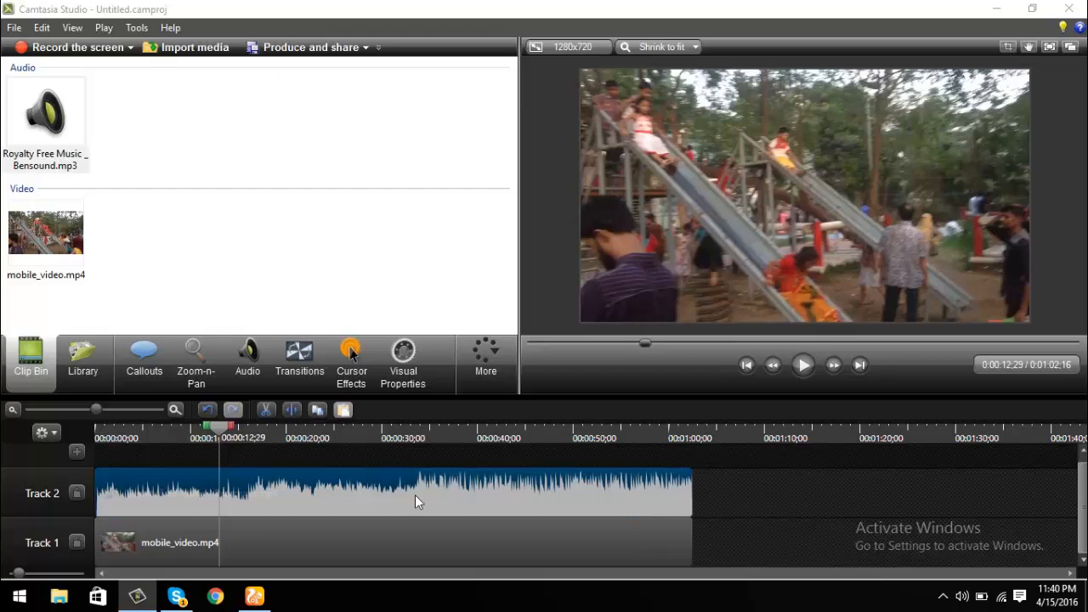
left_click(801, 365)
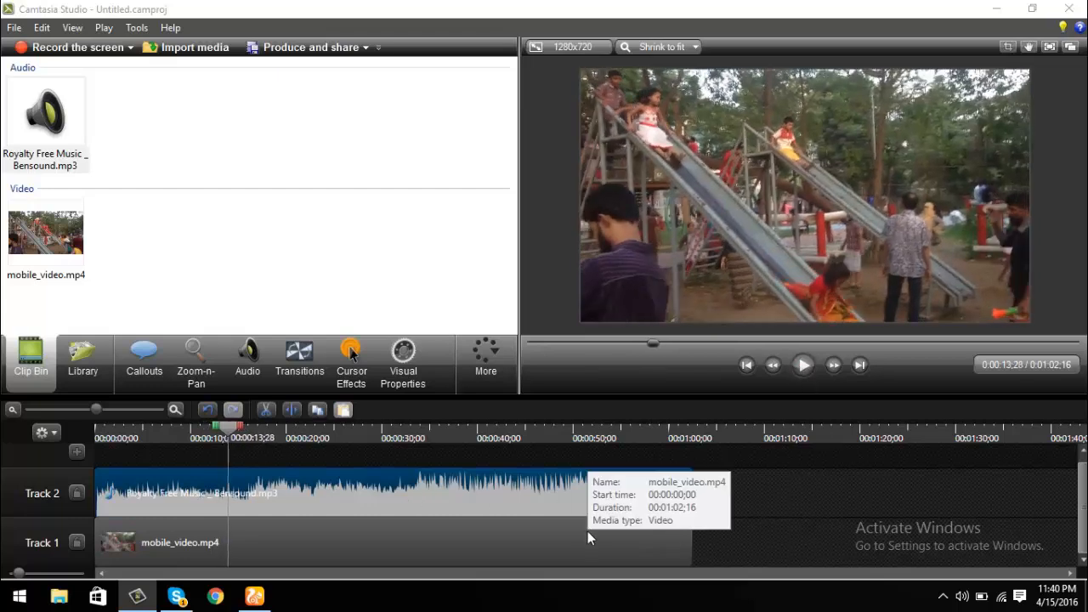
Shift the video and music clips together so both start at about 1.5 seconds on the timeline
left_click(595, 536)
left_click_drag(566, 504, 590, 507)
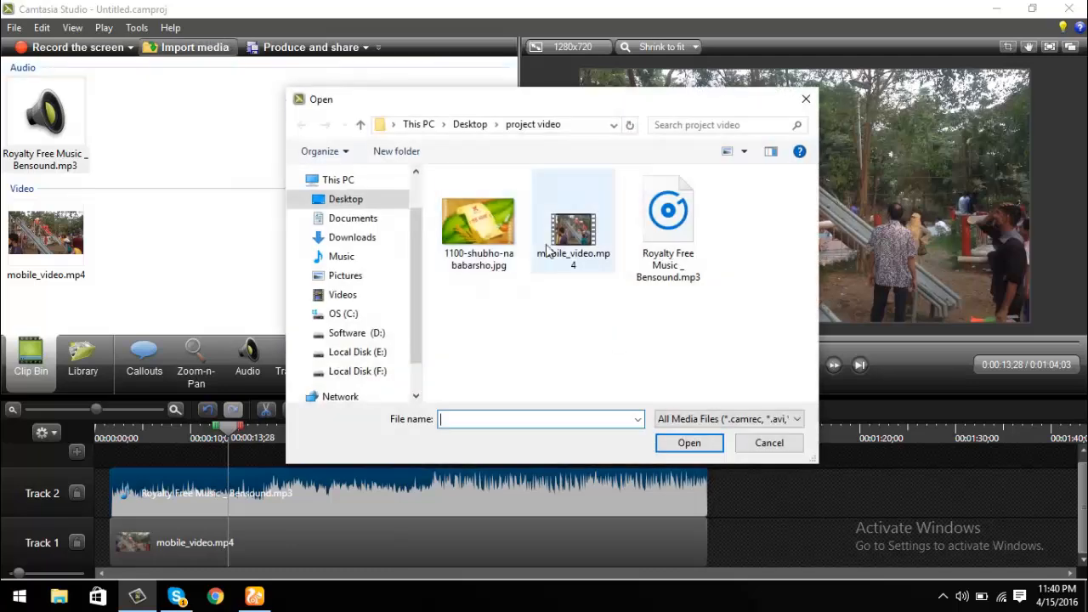
Import 1100-shubho-nababarsho.jpg from the project video folder and place it at the start of Track 1
left_click(478, 222)
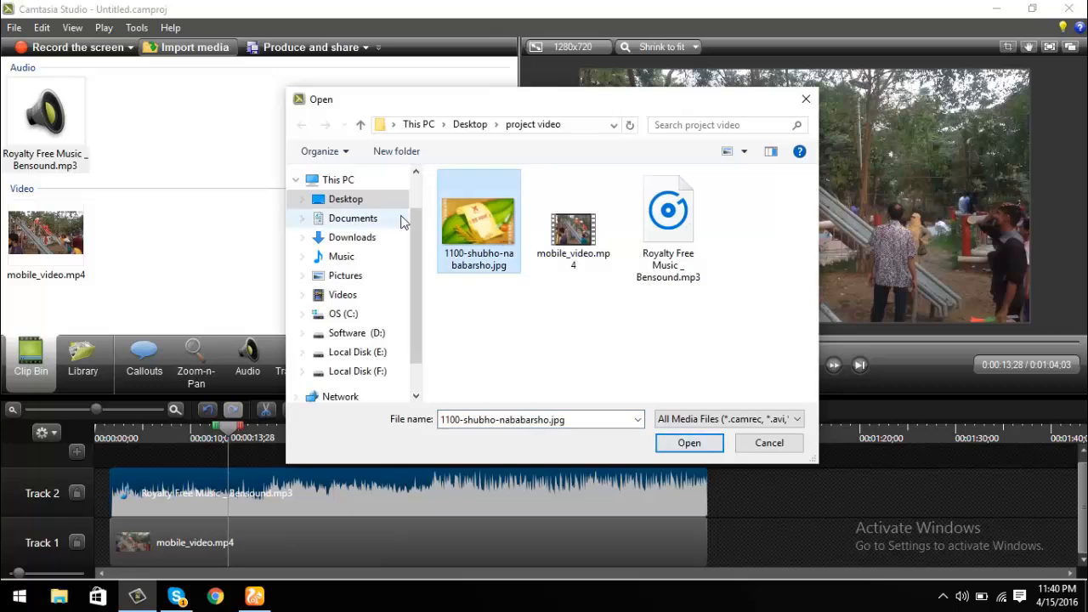
left_click(688, 443)
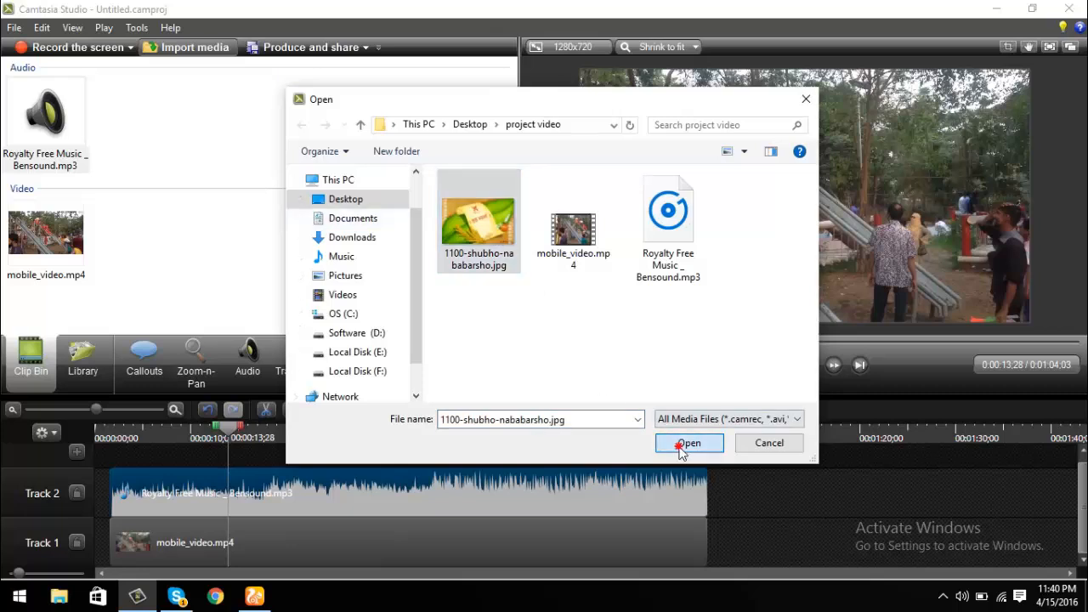
left_click(69, 112)
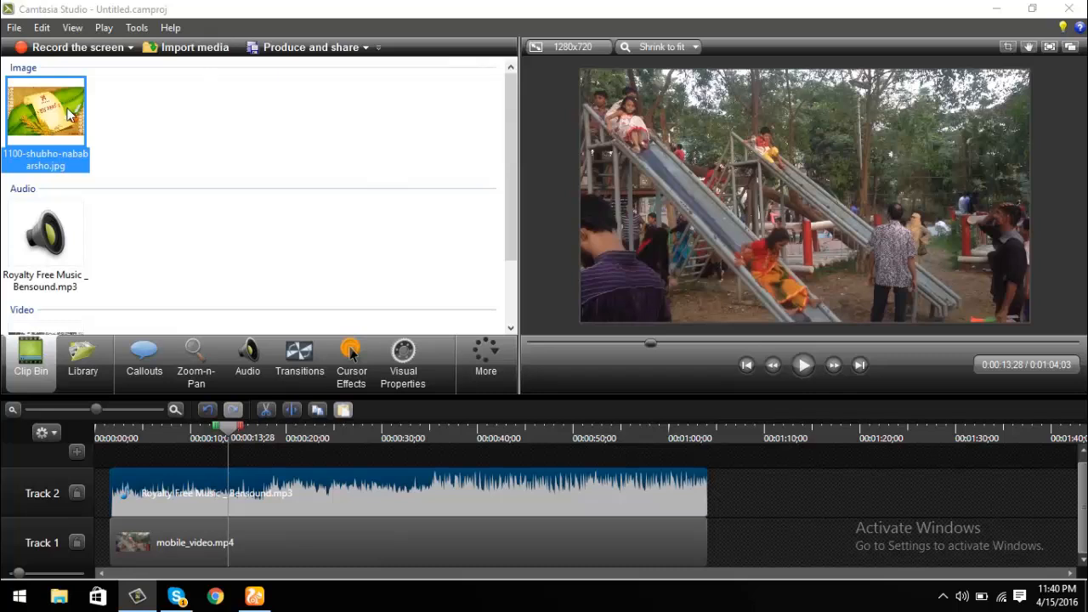
left_click_drag(69, 113, 99, 535)
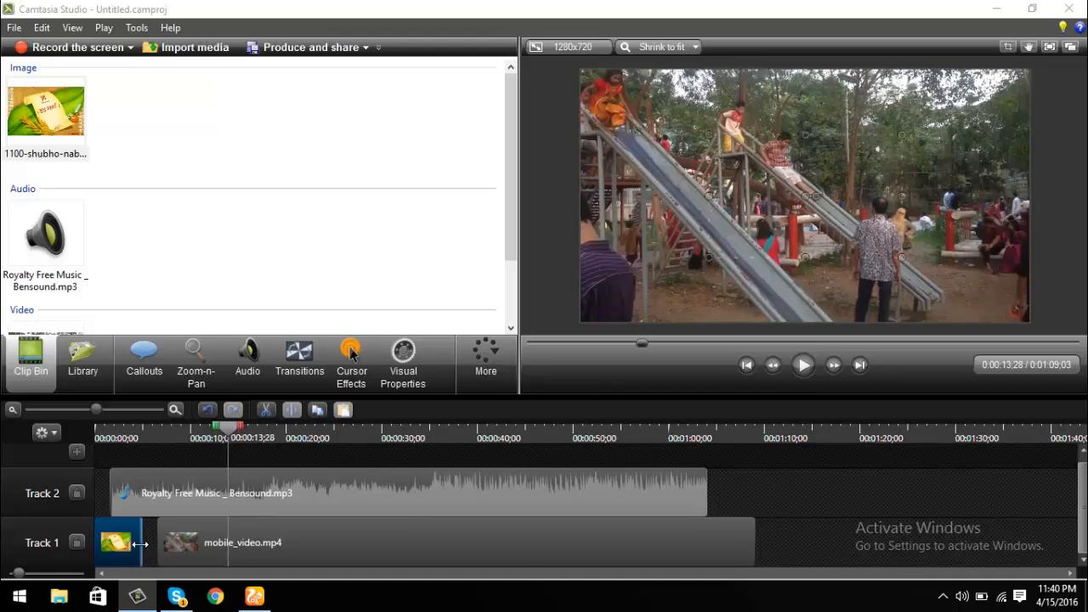
Shorten the image on Track 1 to about 2.3 seconds and align the starts of the video and music with its end
left_click_drag(140, 544, 117, 548)
left_click_drag(297, 538, 243, 544)
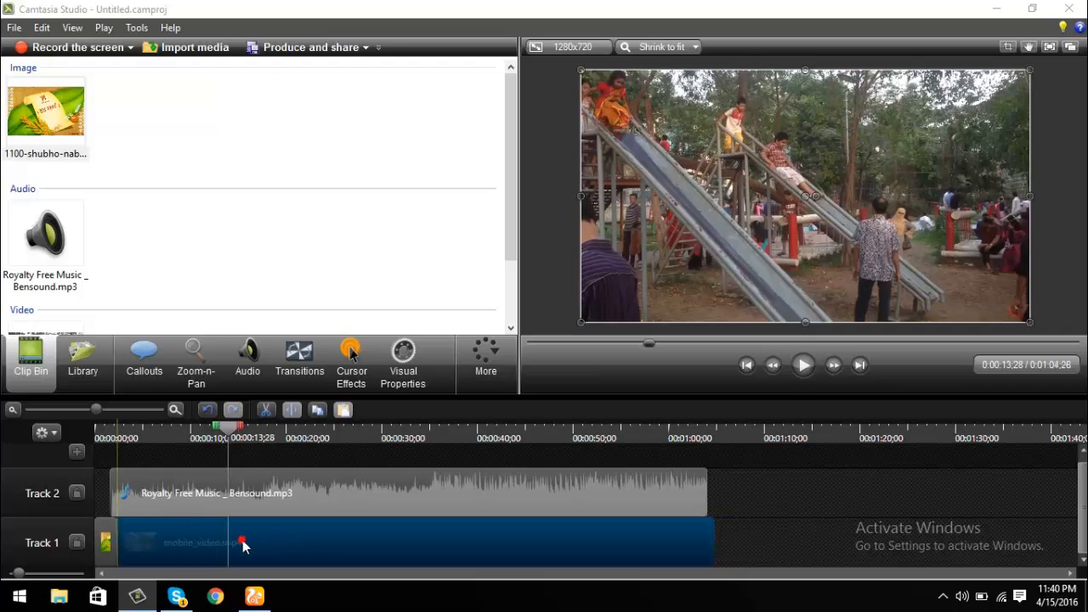
left_click_drag(259, 501, 280, 493)
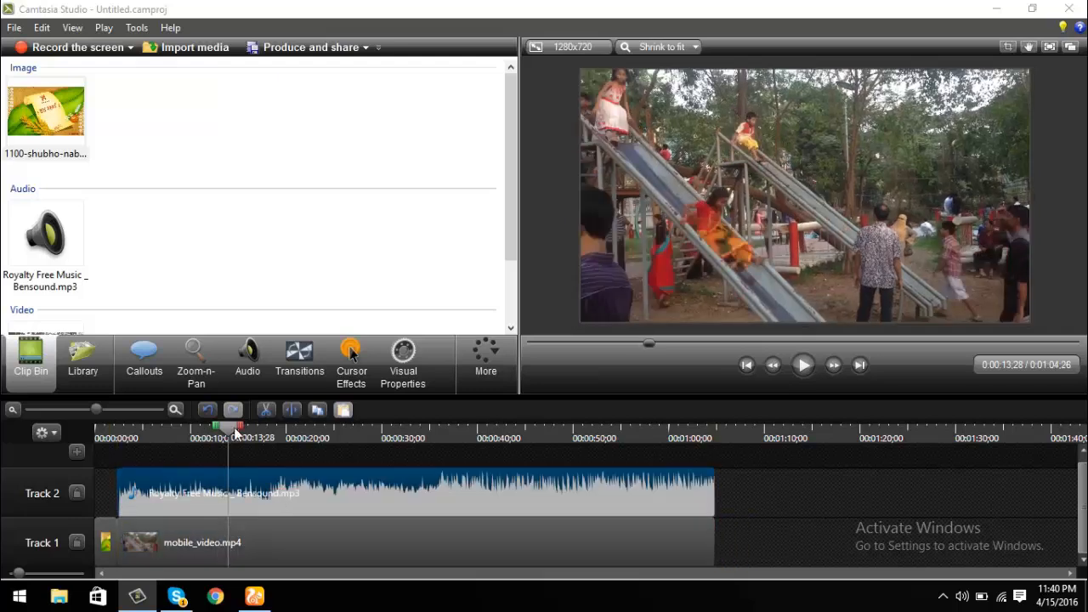
Preview the opening image from the start of the timeline
left_click_drag(236, 430, 99, 431)
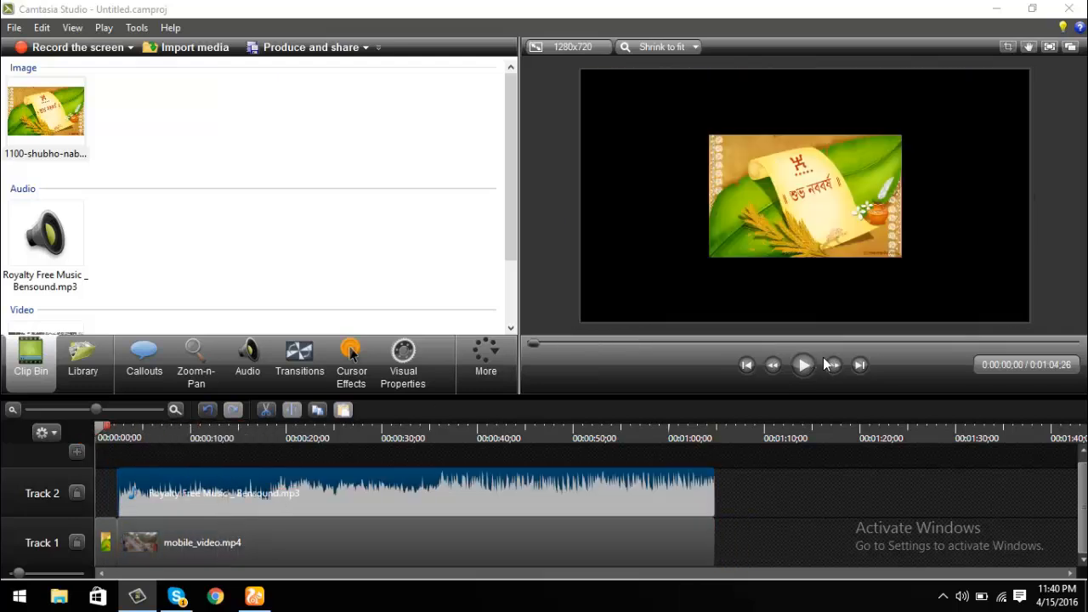
left_click(802, 365)
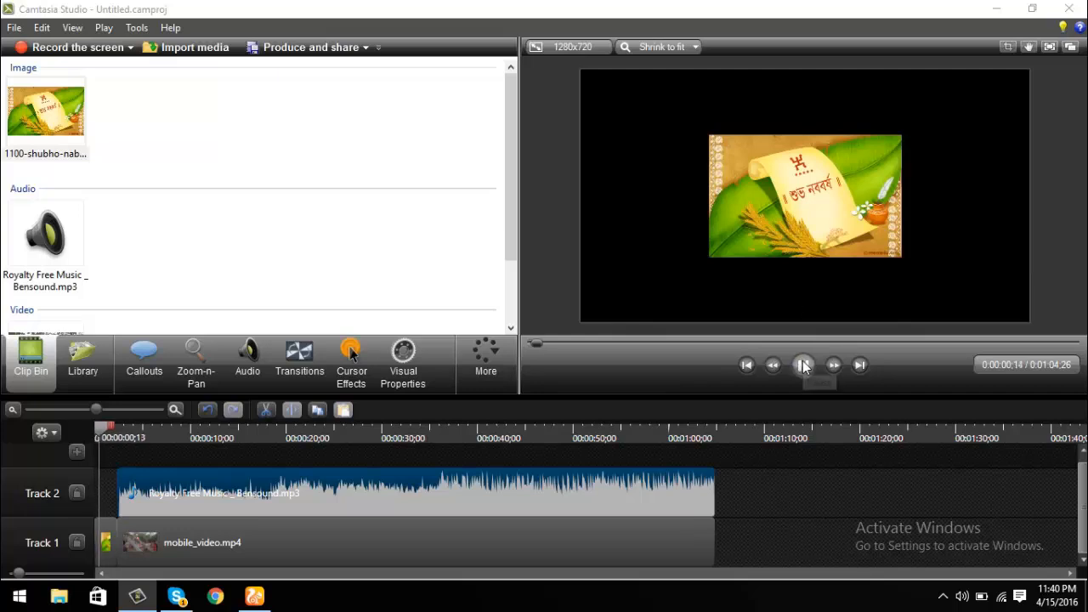
left_click(803, 365)
Enlarge and stretch the opening image on the canvas to fill the 1280 x 720 frame
left_click(108, 543)
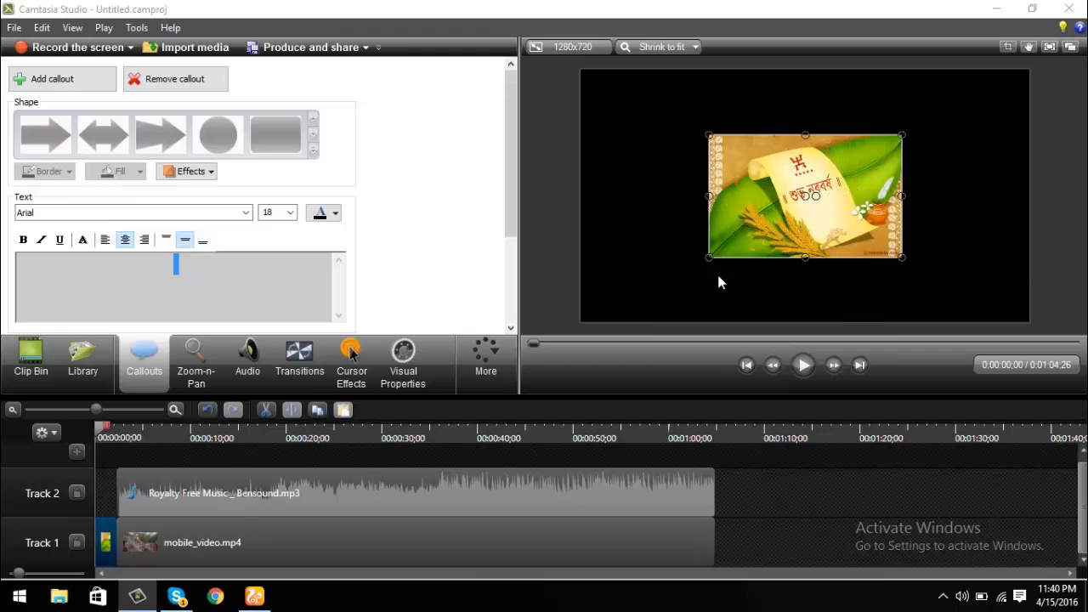
left_click_drag(709, 258, 612, 296)
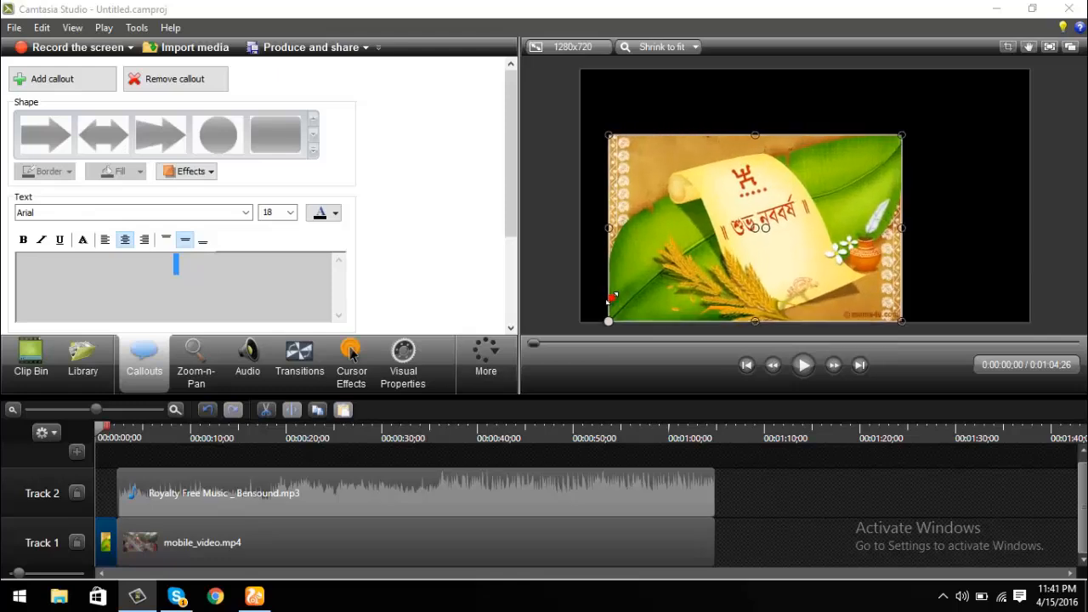
left_click_drag(904, 133, 1003, 87)
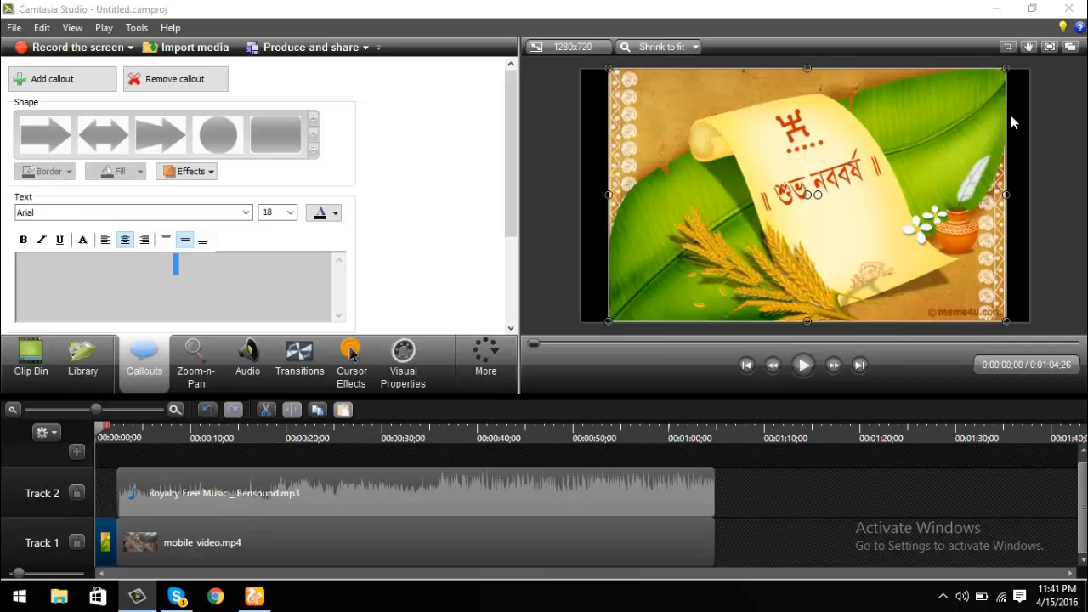
left_click_drag(1006, 195, 1029, 195)
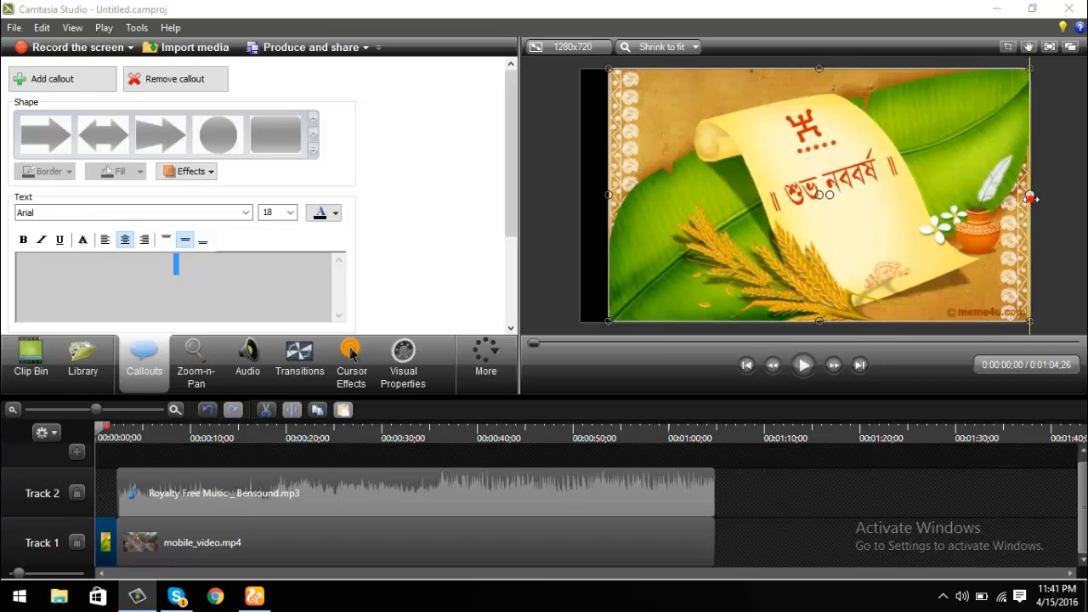
left_click_drag(604, 195, 576, 195)
left_click(1061, 217)
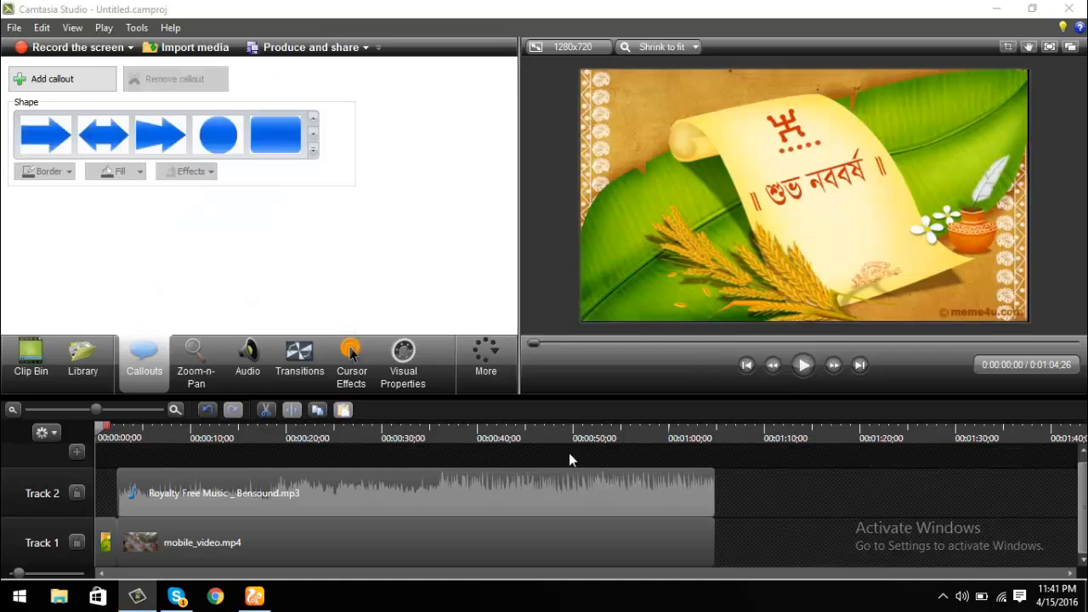
Move the music clip on Track 2 to the timeline start and extend its end to match the video's end
left_click(367, 526)
left_click_drag(357, 487, 321, 487)
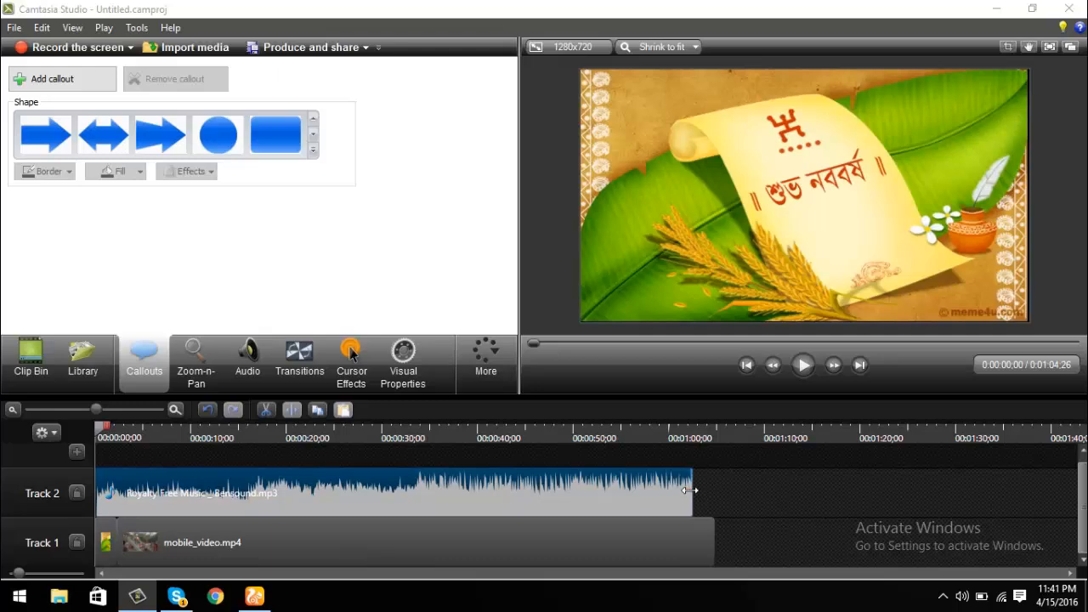
mouse_move(692, 491)
left_mouse_down()
mouse_move(722, 490)
mouse_move(712, 492)
left_mouse_up()
left_click(745, 491)
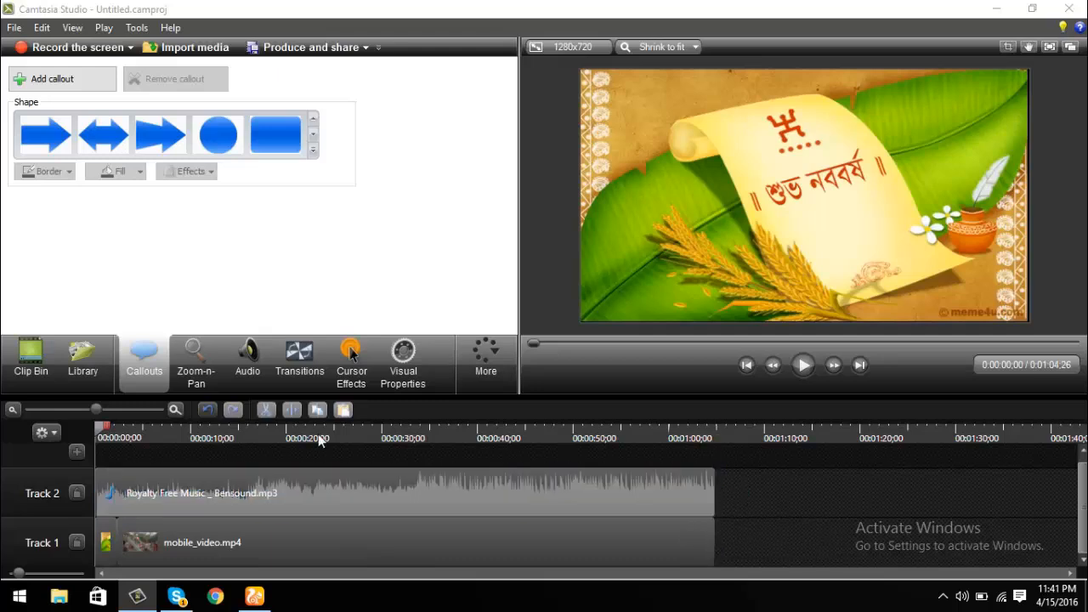
Preview the edit from the beginning to about 0:00:12;06 and return the playhead to the start
left_click(811, 366)
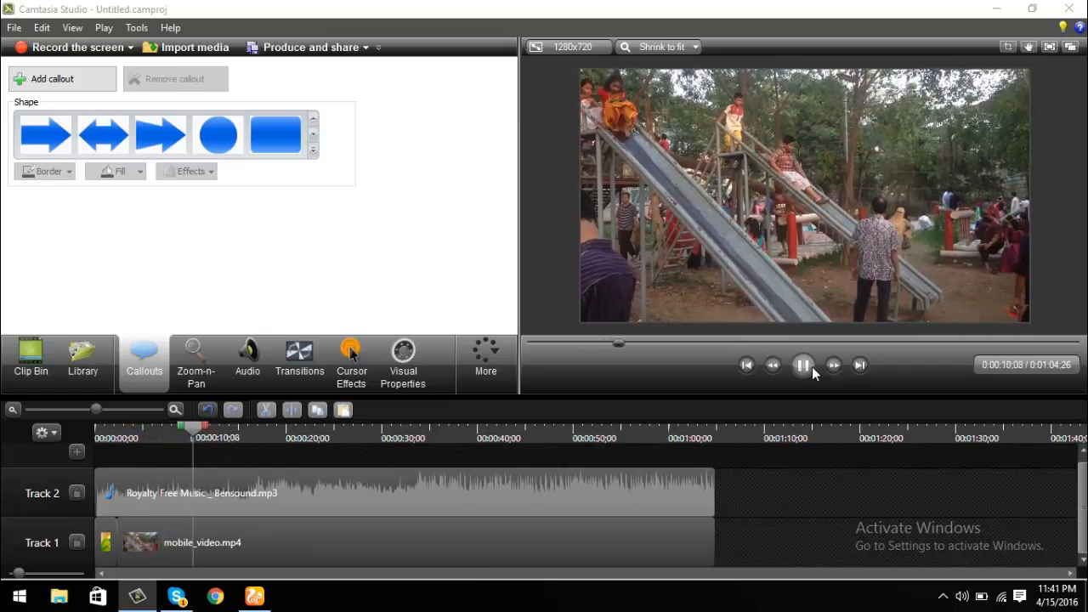
left_click(803, 366)
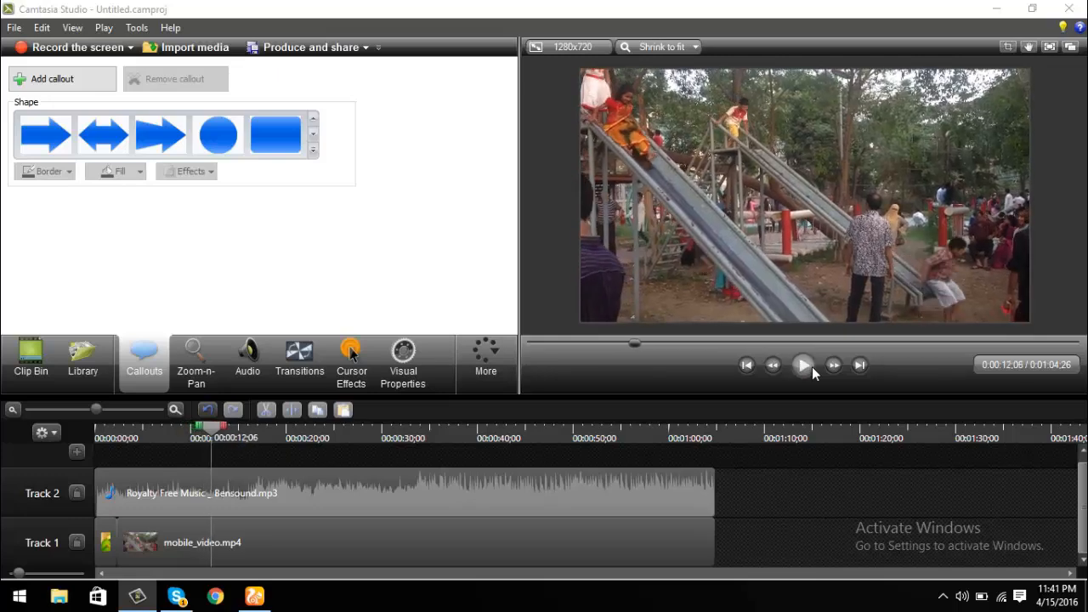
left_click_drag(214, 430, 76, 465)
left_click(279, 487)
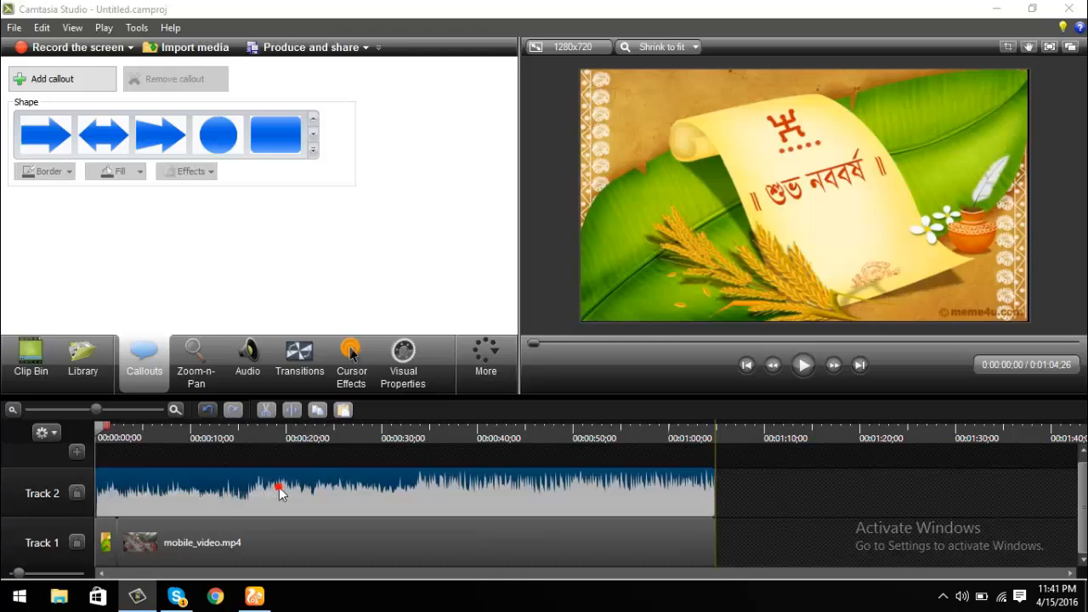
left_click(302, 538)
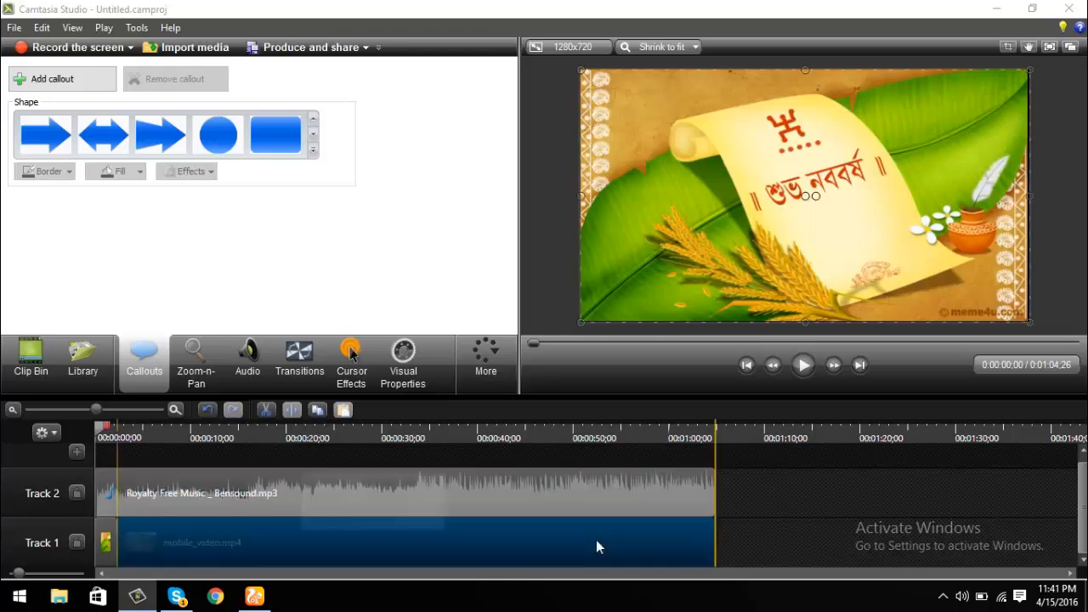
left_click(114, 539)
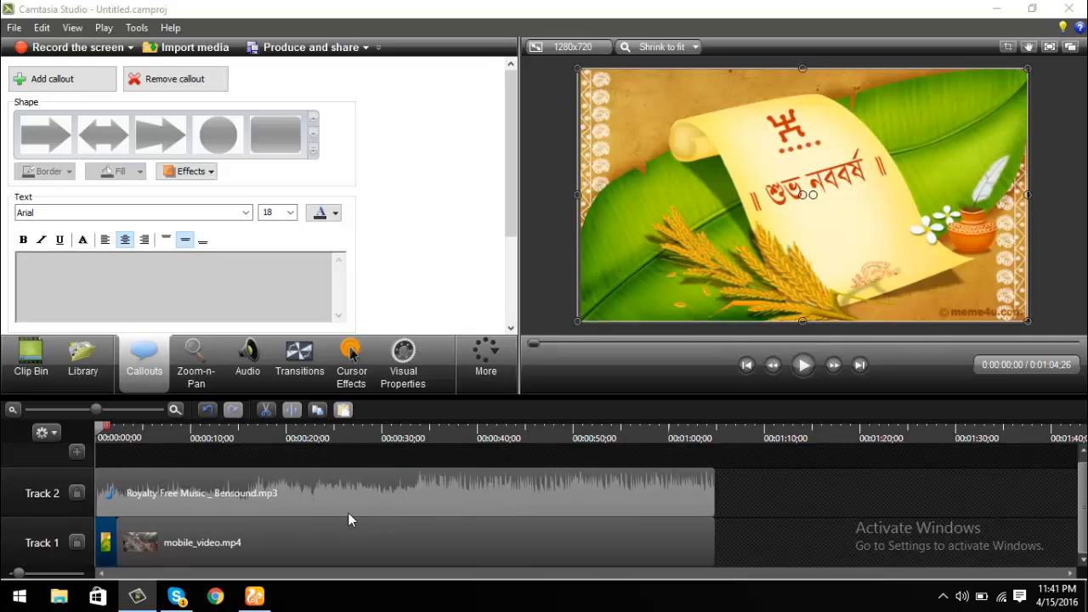
left_click(771, 495)
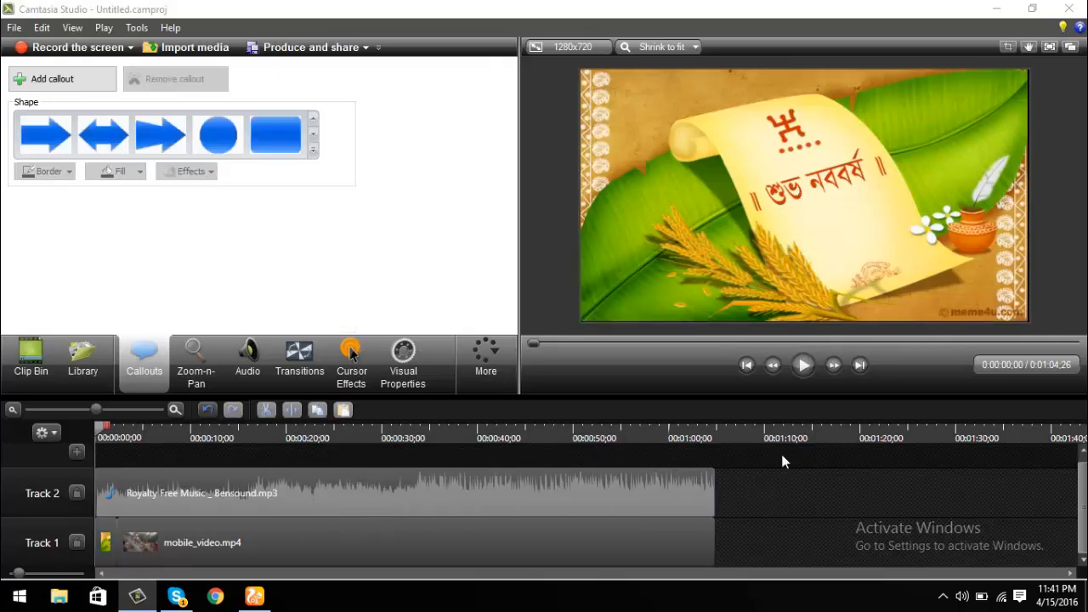
Widen the opening image slightly so its right edge reaches the edge of the canvas
left_click(1015, 217)
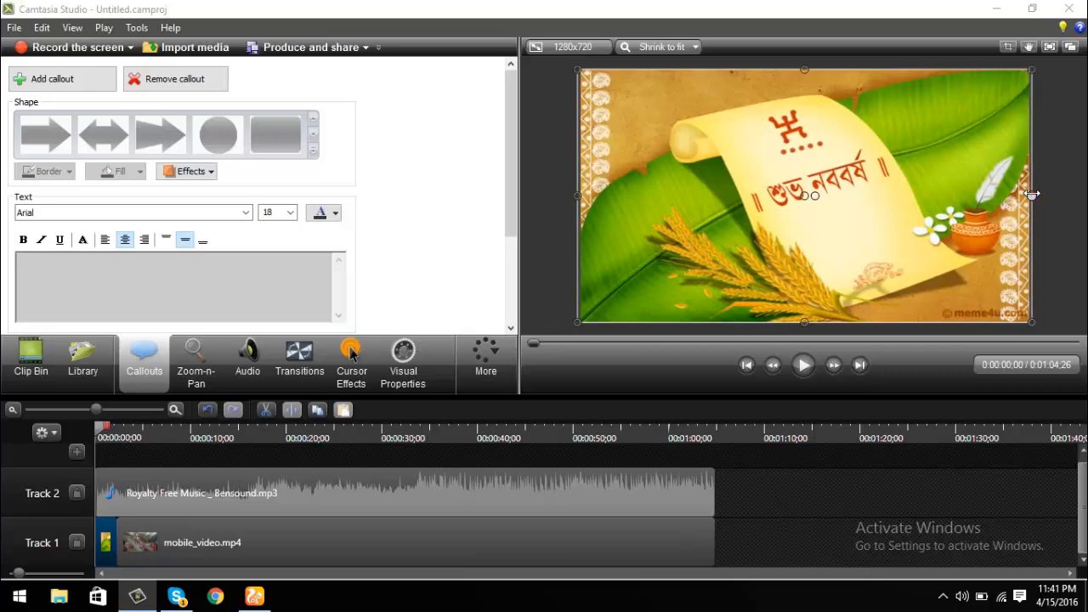
left_click(1062, 203)
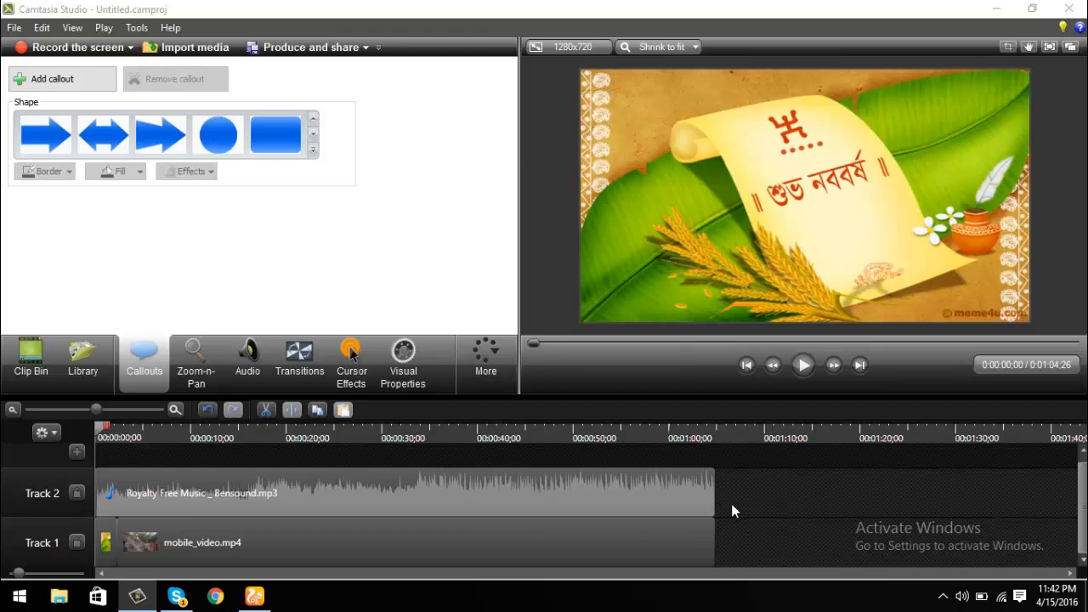
left_click(640, 489)
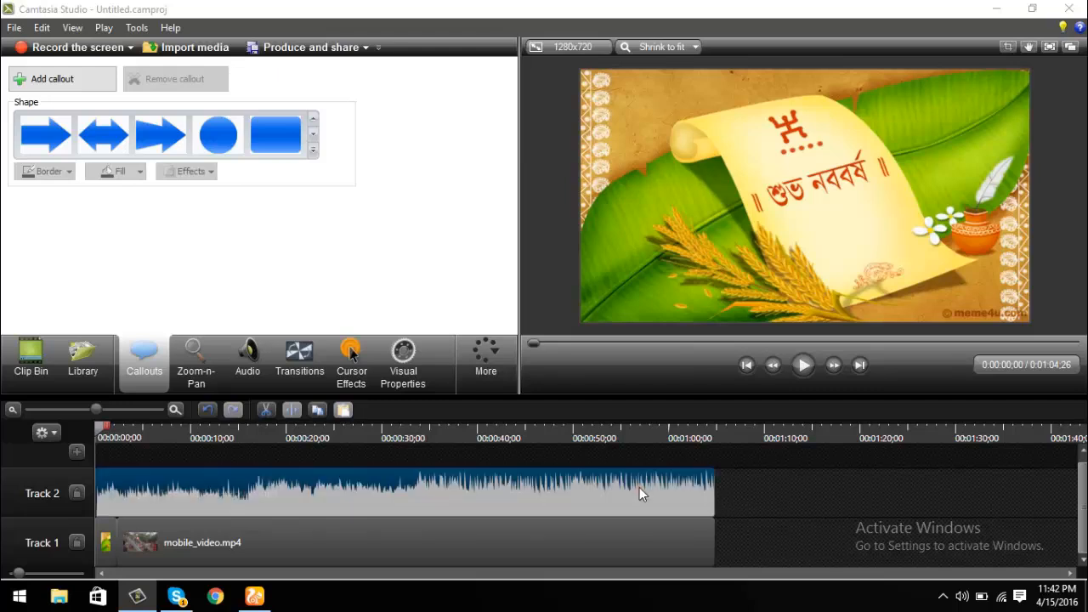
left_click(36, 367)
left_click(699, 524)
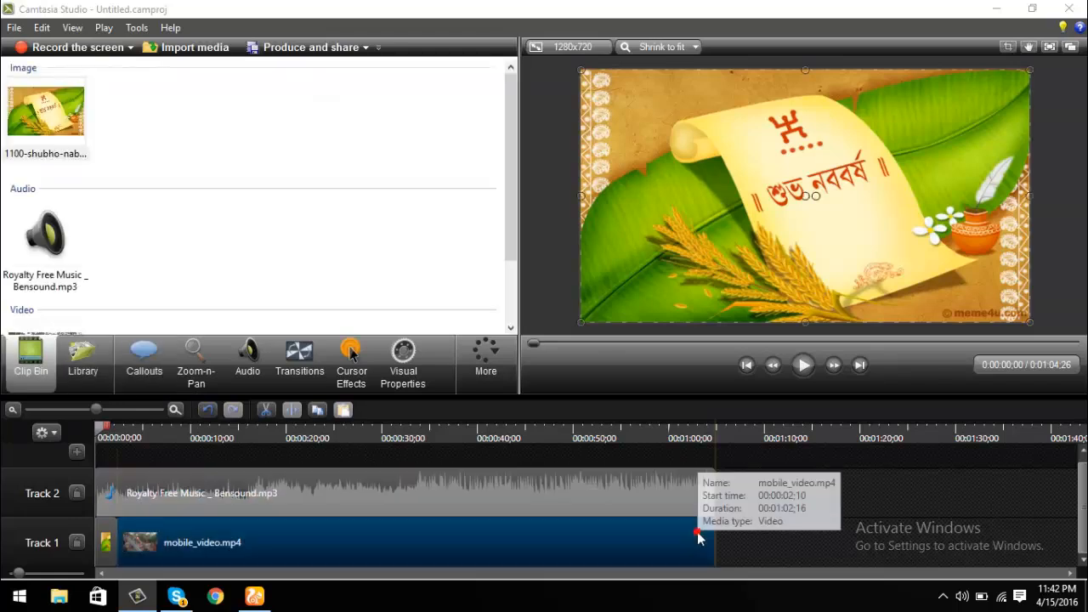
left_click(686, 492)
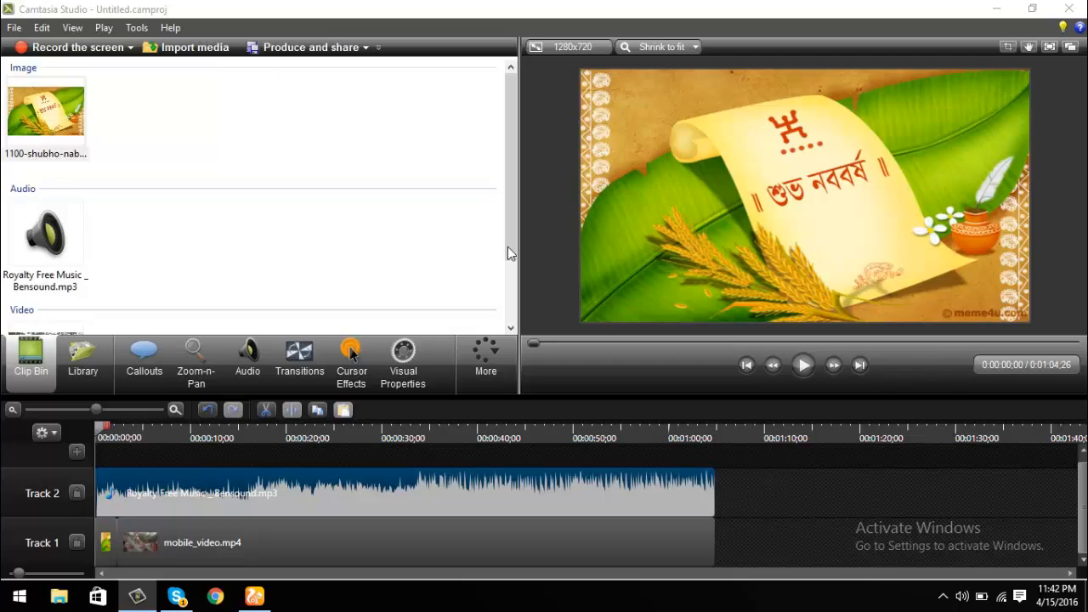
Start producing the project with the MP4 only (up to 1080p) preset and continue to the file name and folder settings
left_click(339, 50)
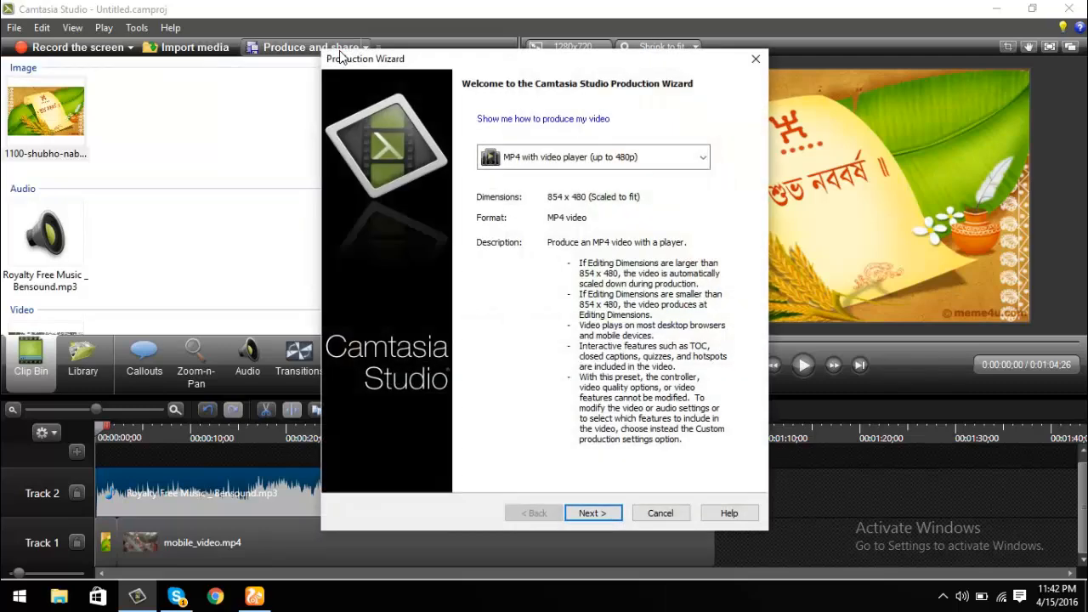
left_click(702, 157)
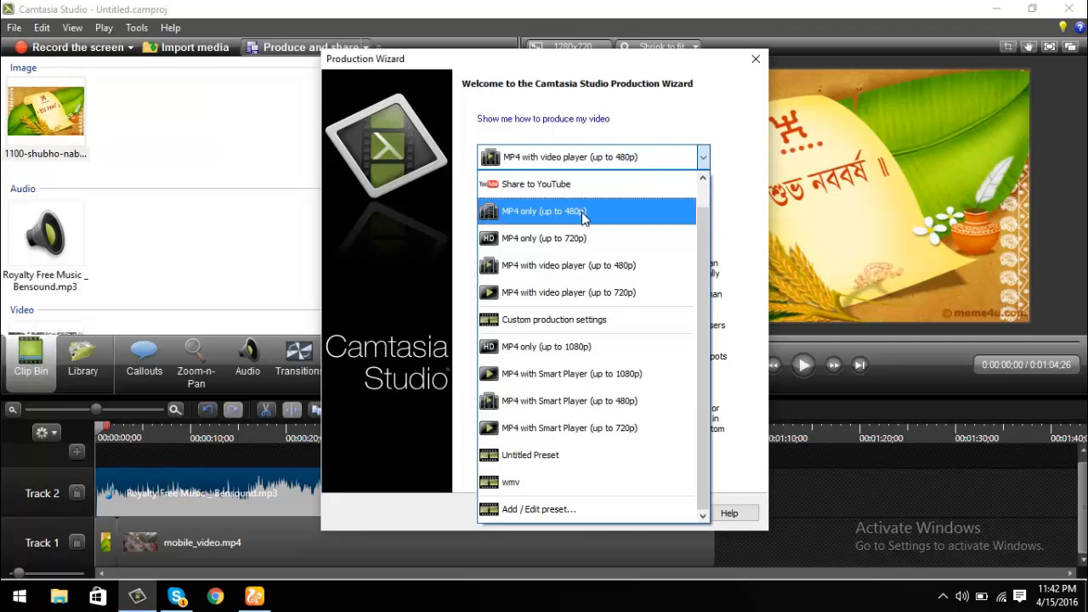
left_click(585, 347)
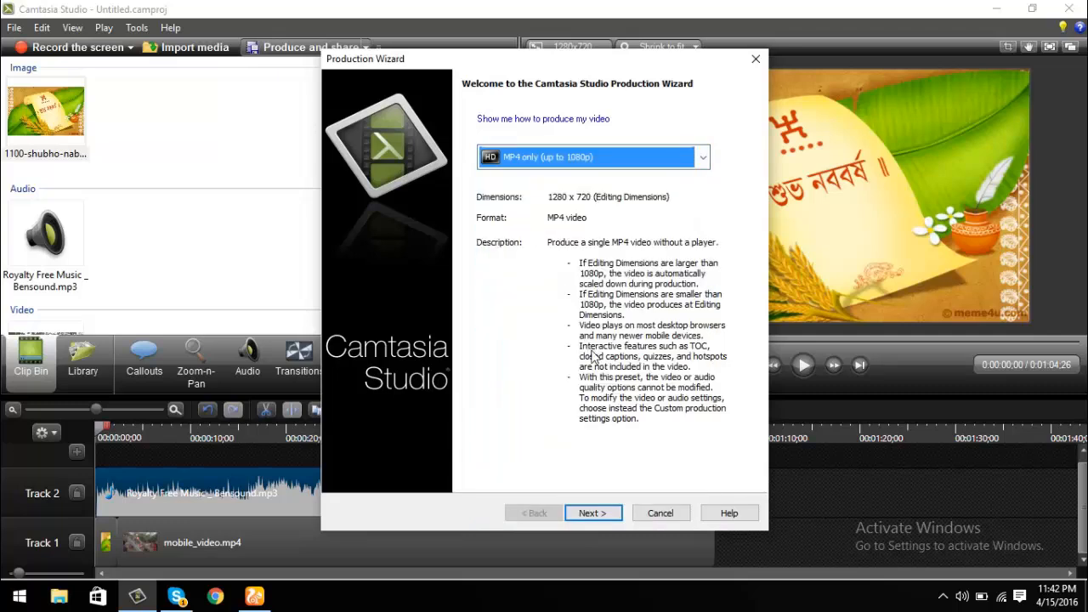
left_click(593, 512)
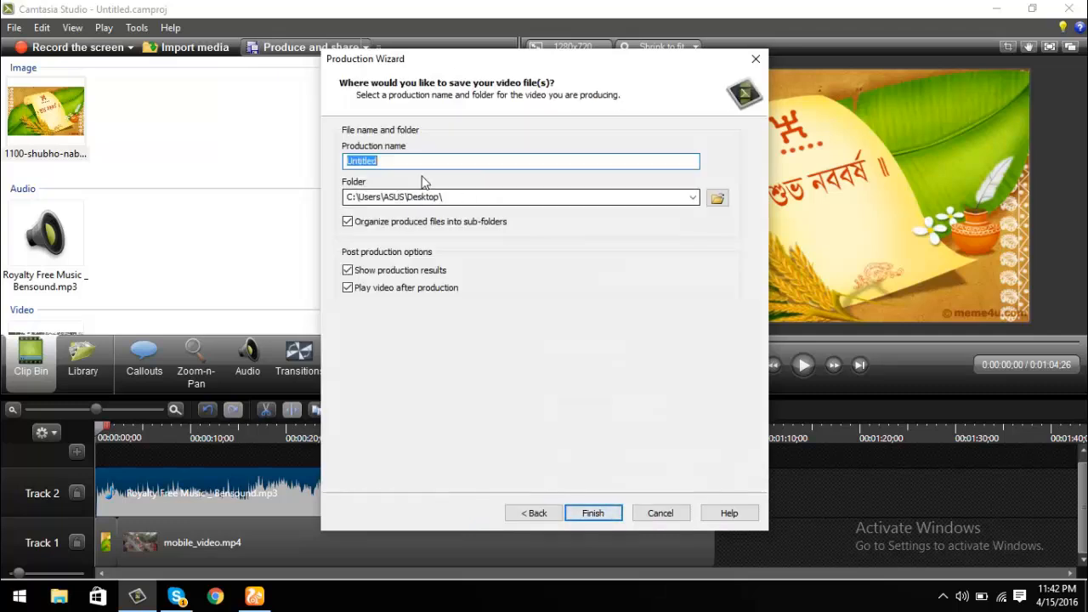
Name the production Boishakh, keep the Desktop as its folder, and start rendering the video
key("BackSpace")
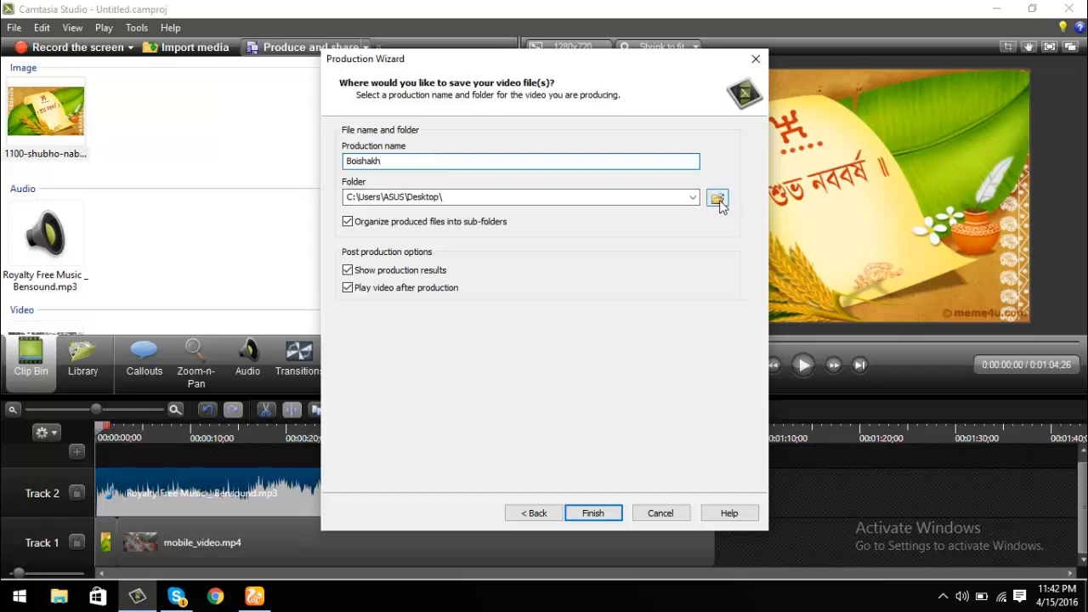
double_click(427, 198)
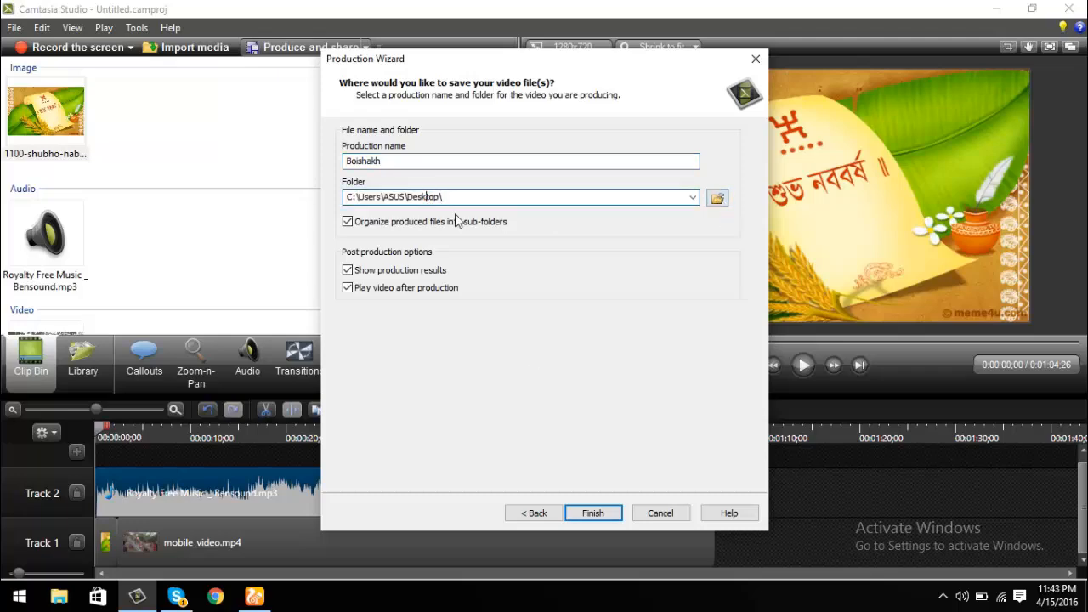
left_click(593, 513)
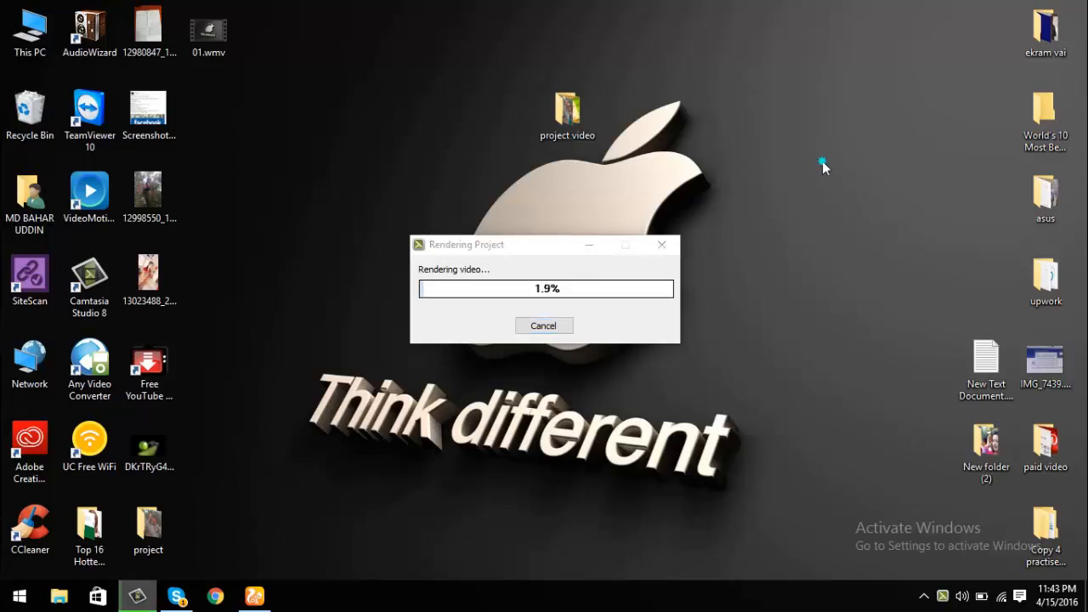
right_click(824, 163)
left_click(842, 213)
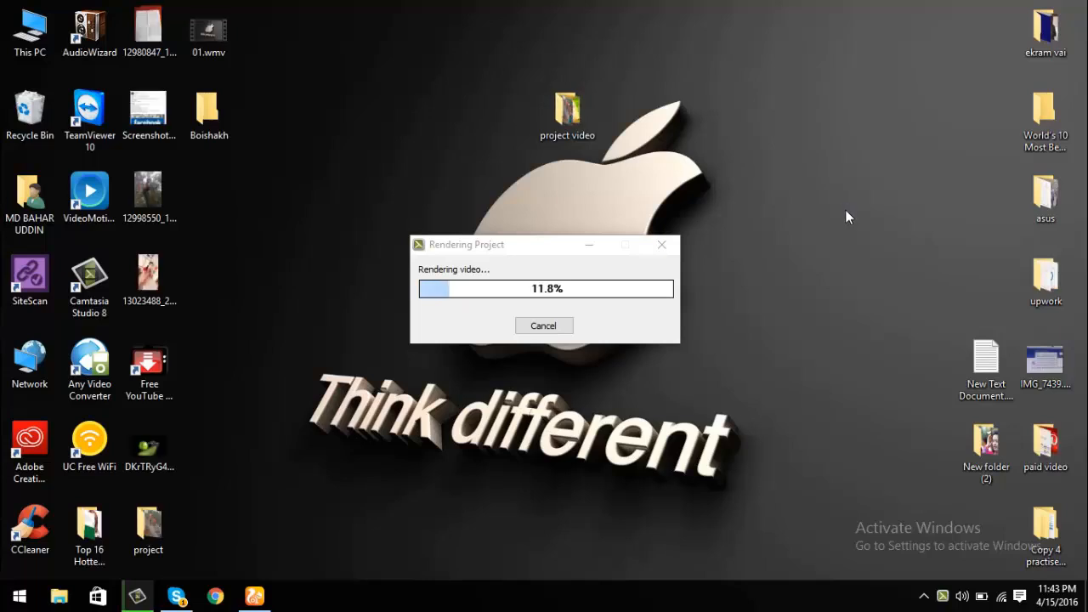
right_click(844, 209)
left_click(876, 253)
right_click(837, 205)
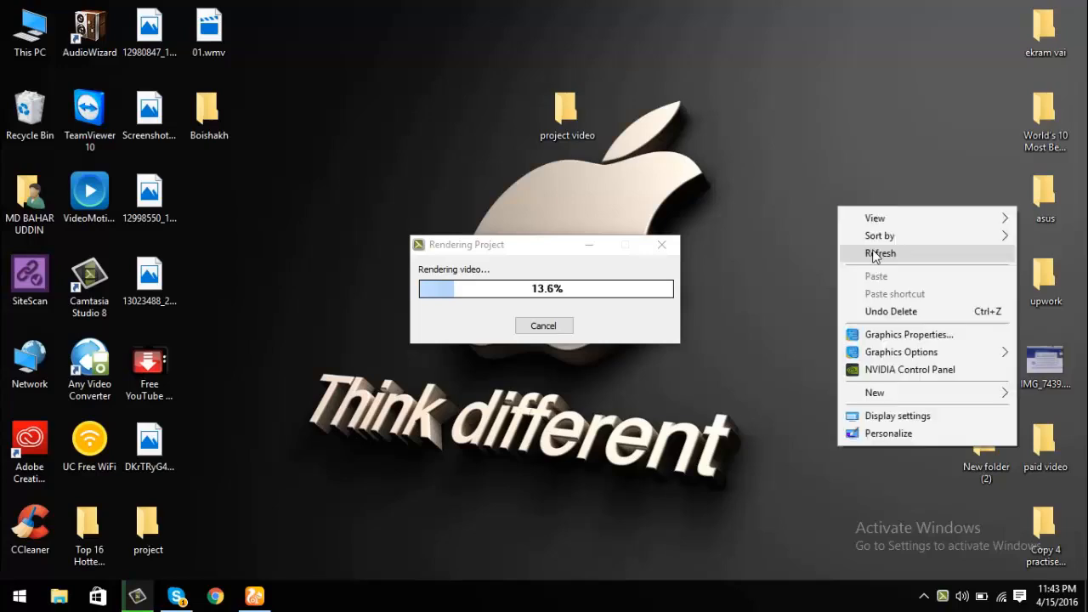
left_click(875, 254)
right_click(842, 223)
left_click(874, 270)
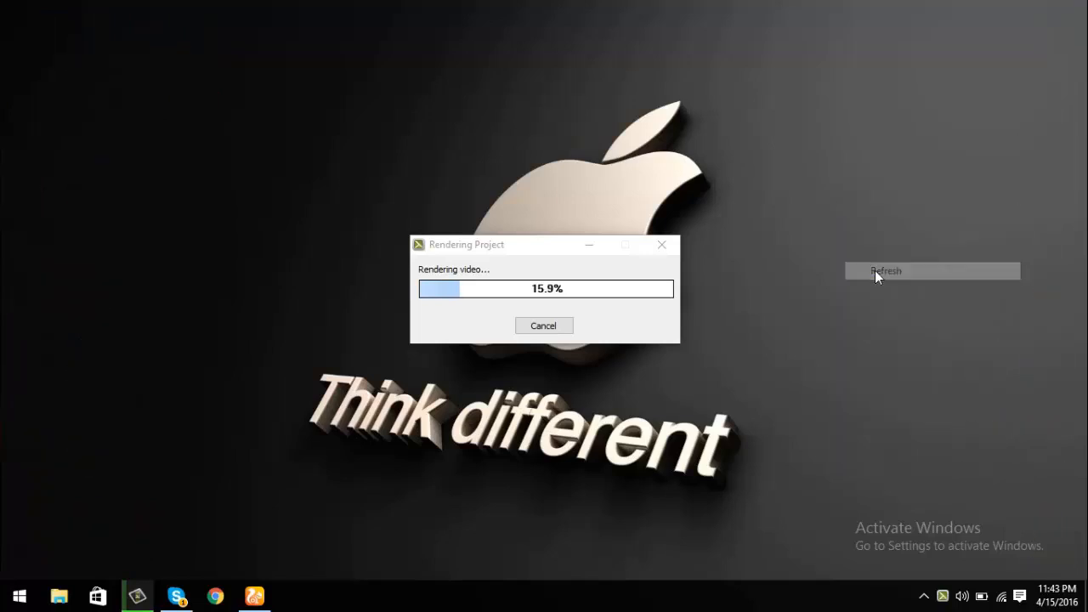
left_click(924, 596)
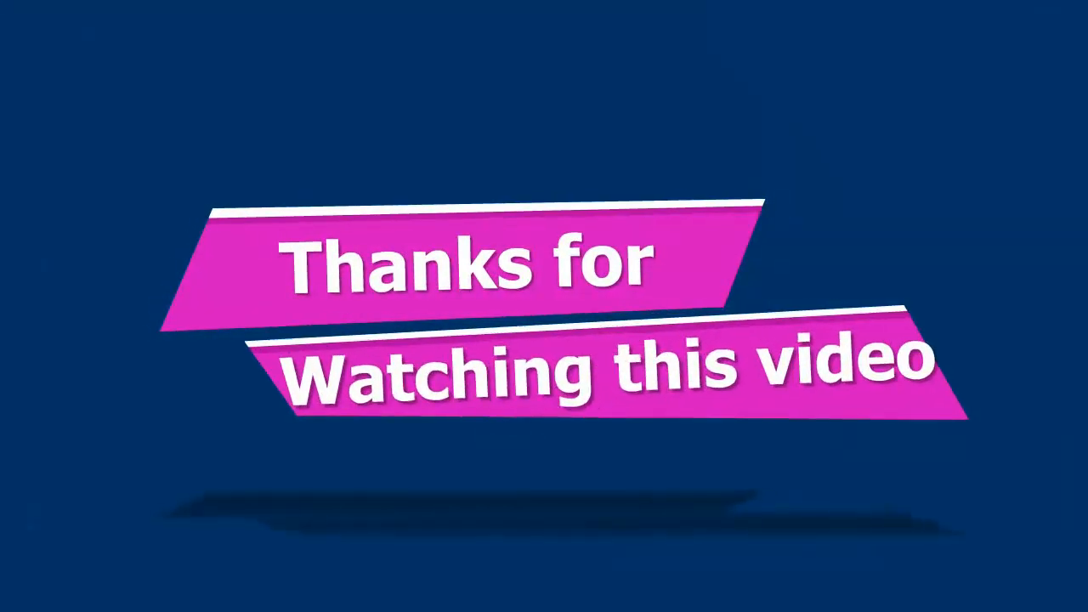